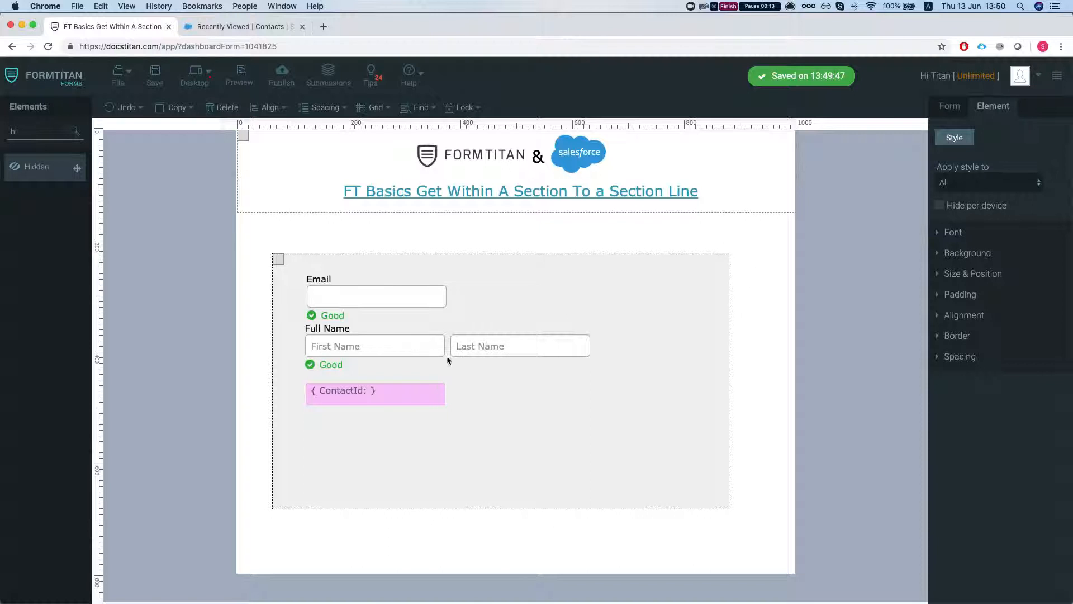
pyautogui.click(520, 302)
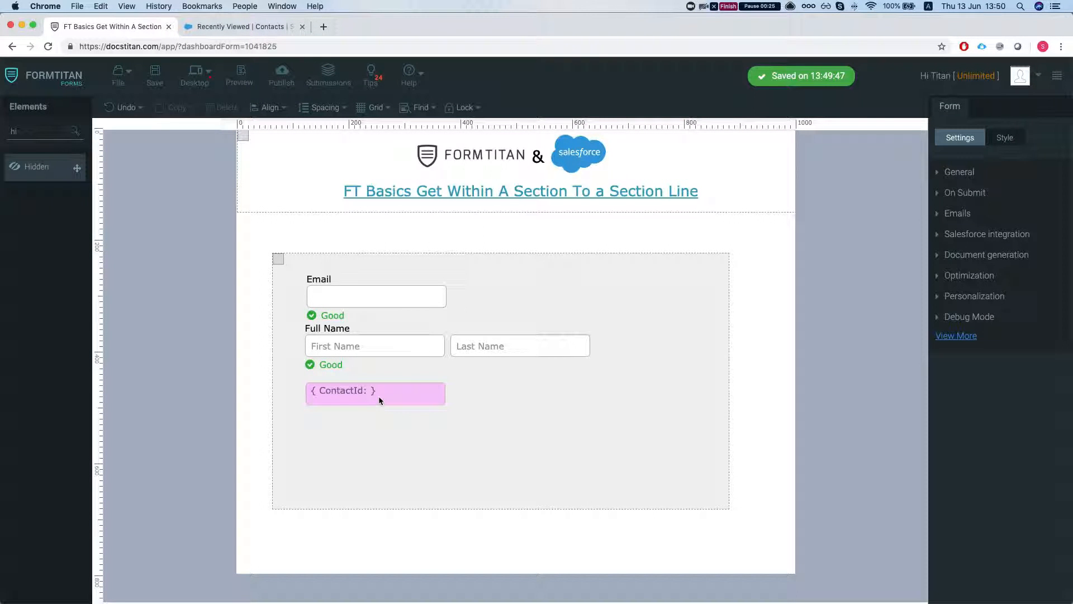
pyautogui.click(486, 304)
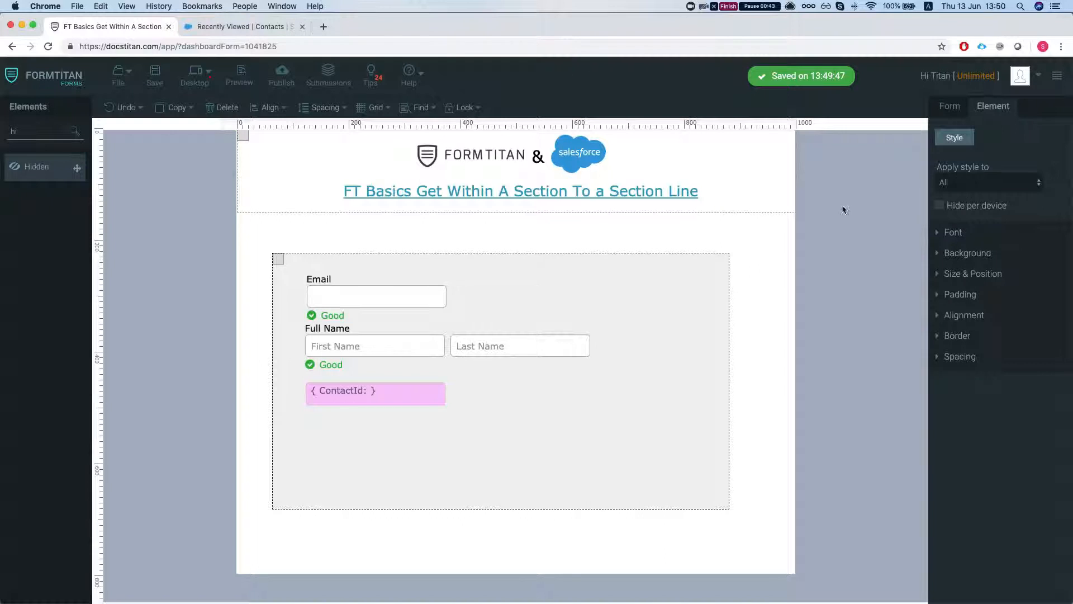
pyautogui.click(611, 375)
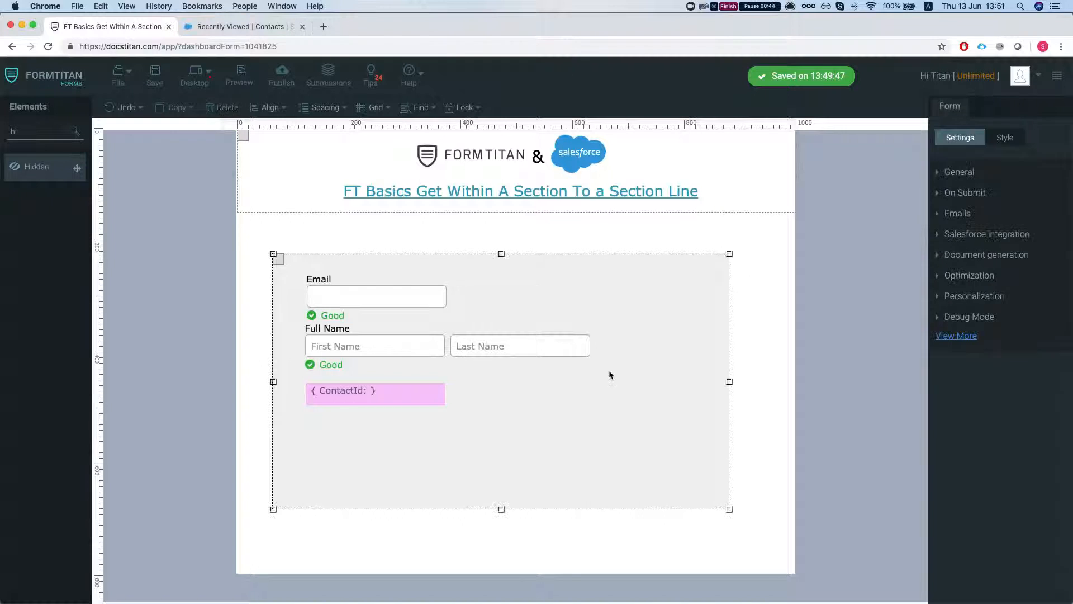
pyautogui.click(969, 233)
pyautogui.click(964, 192)
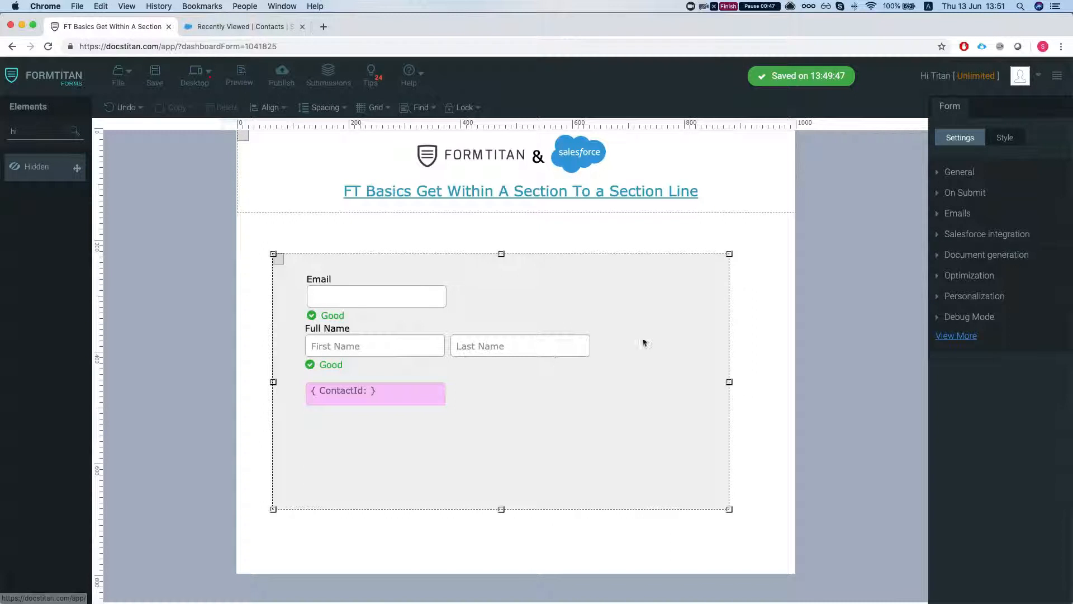
# Make the section holding the Email, Full Name and ContactId fields repeated, and shorten it to remove the empty space below them
pyautogui.click(747, 222)
pyautogui.click(687, 284)
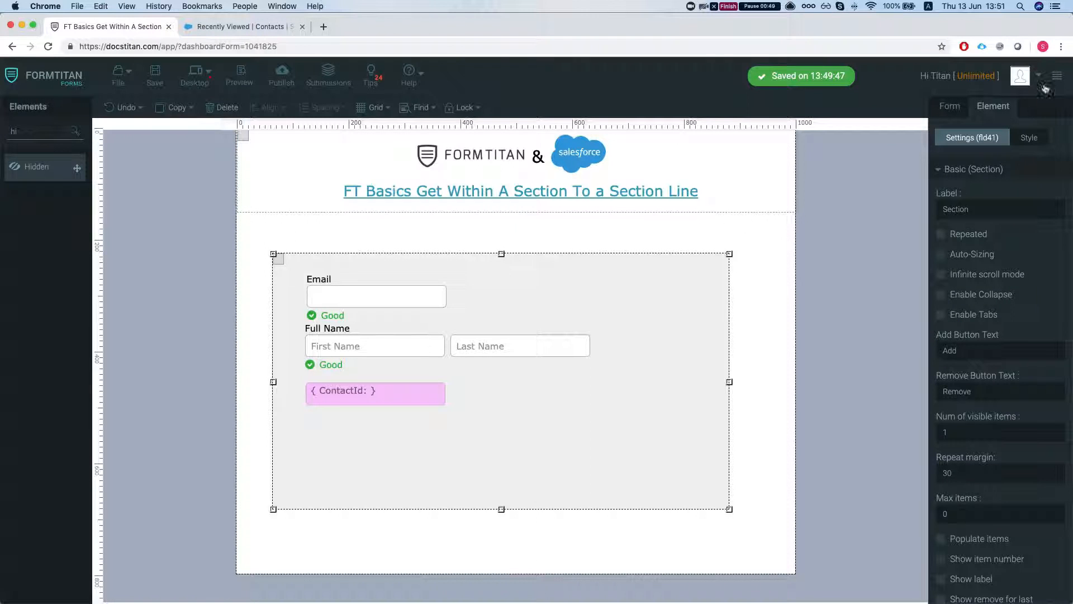
pyautogui.click(942, 235)
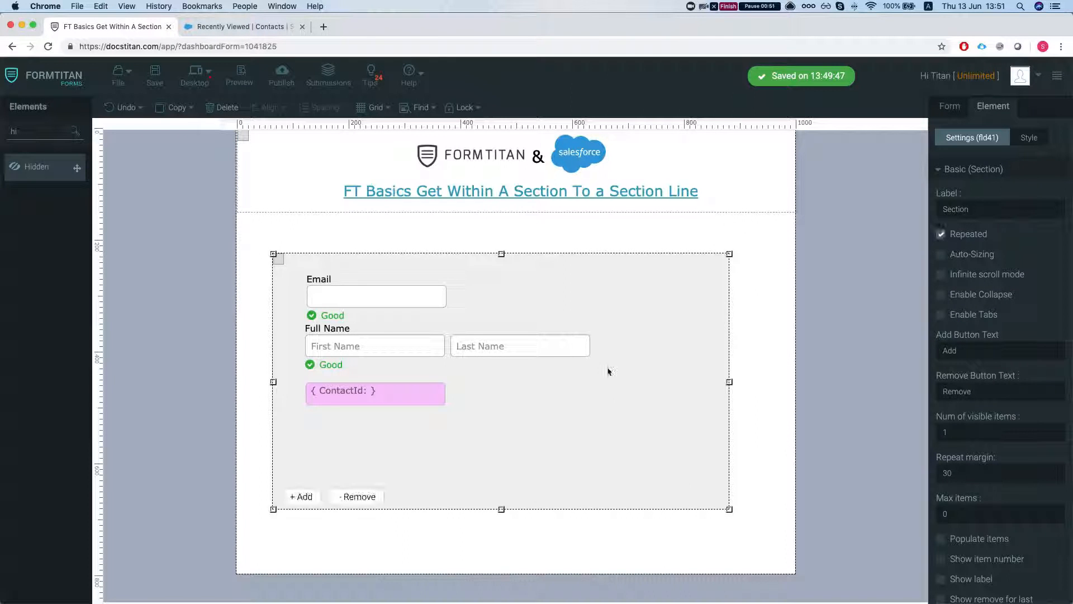
pyautogui.moveTo(730, 509); pyautogui.dragTo(730, 451)
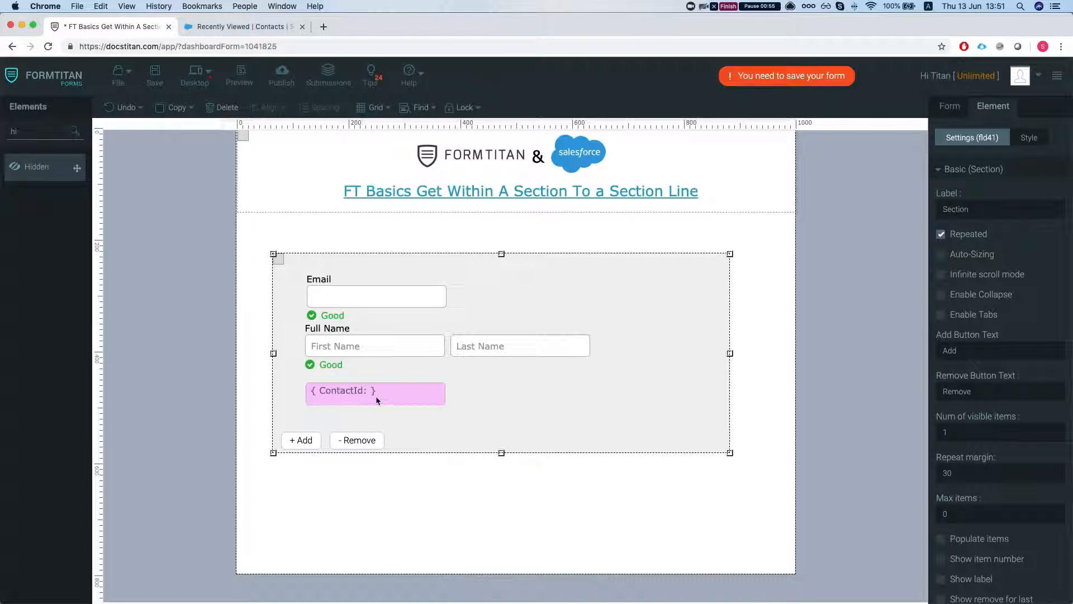
# Start a new object mapping for getting data from Salesforce in the form's Salesforce integration settings
pyautogui.click(950, 106)
pyautogui.click(965, 233)
pyautogui.click(963, 336)
pyautogui.moveTo(471, 194); pyautogui.dragTo(755, 193)
pyautogui.click(761, 185)
pyautogui.click(343, 217)
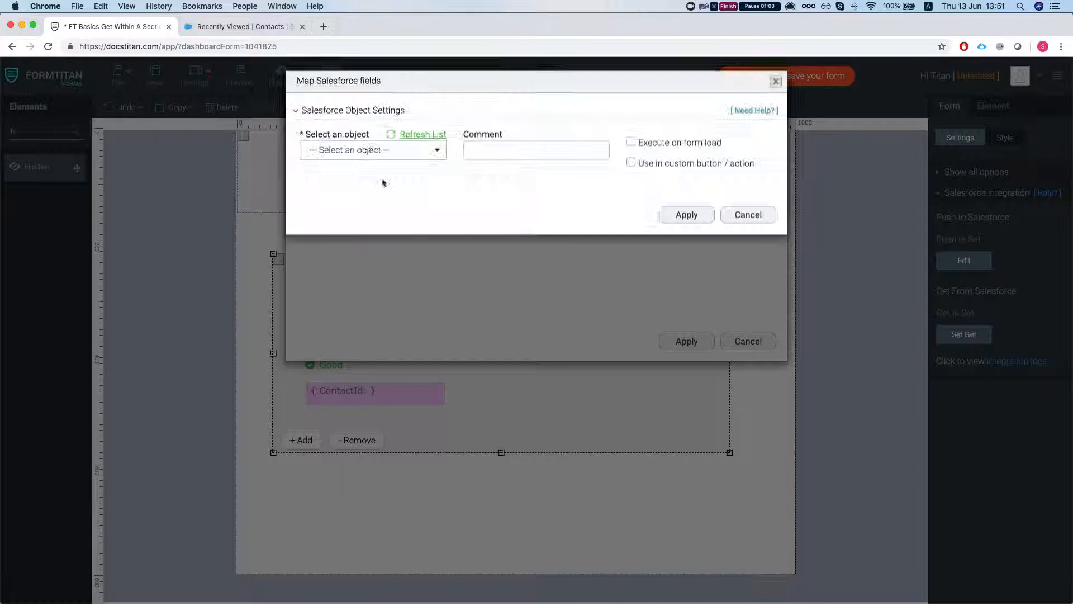
# Choose the Contact object, comment it "Section Inline Contact get" and enable its use in a custom button / action
pyautogui.click(369, 154)
pyautogui.write('Contact')
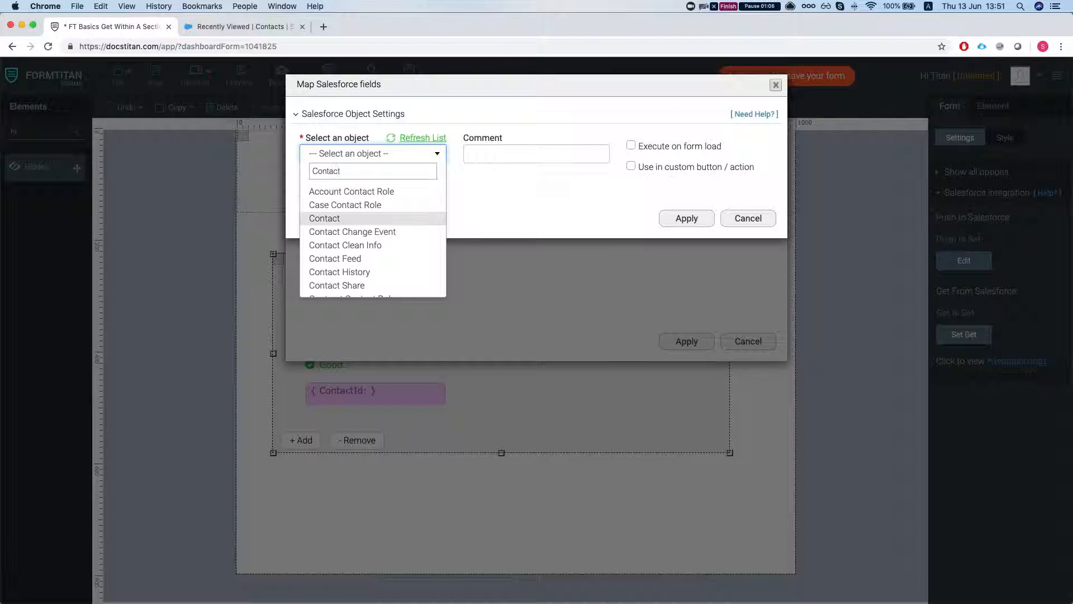
pyautogui.click(324, 218)
pyautogui.click(514, 152)
pyautogui.write('Section')
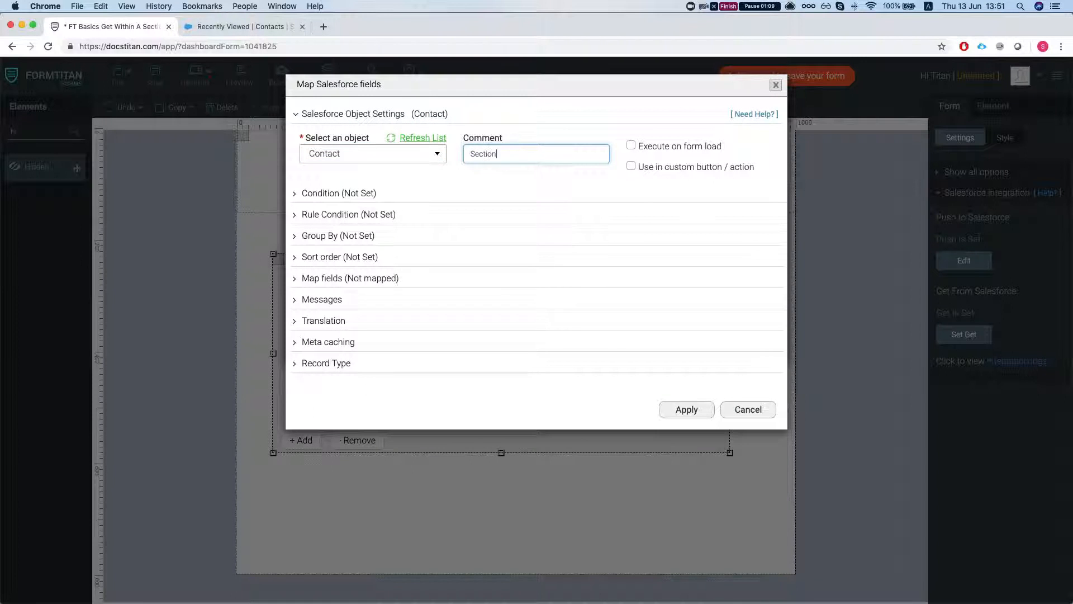
pyautogui.write(' Ini')
pyautogui.click(632, 166)
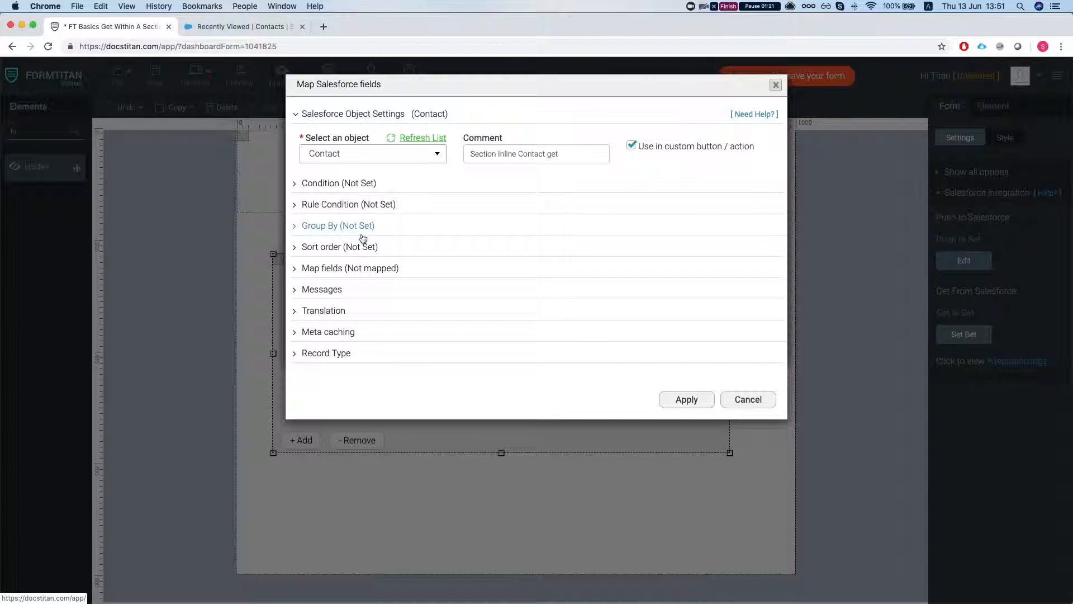
# Set the get condition so that the Salesforce Email field equals the form's Email field
pyautogui.click(345, 186)
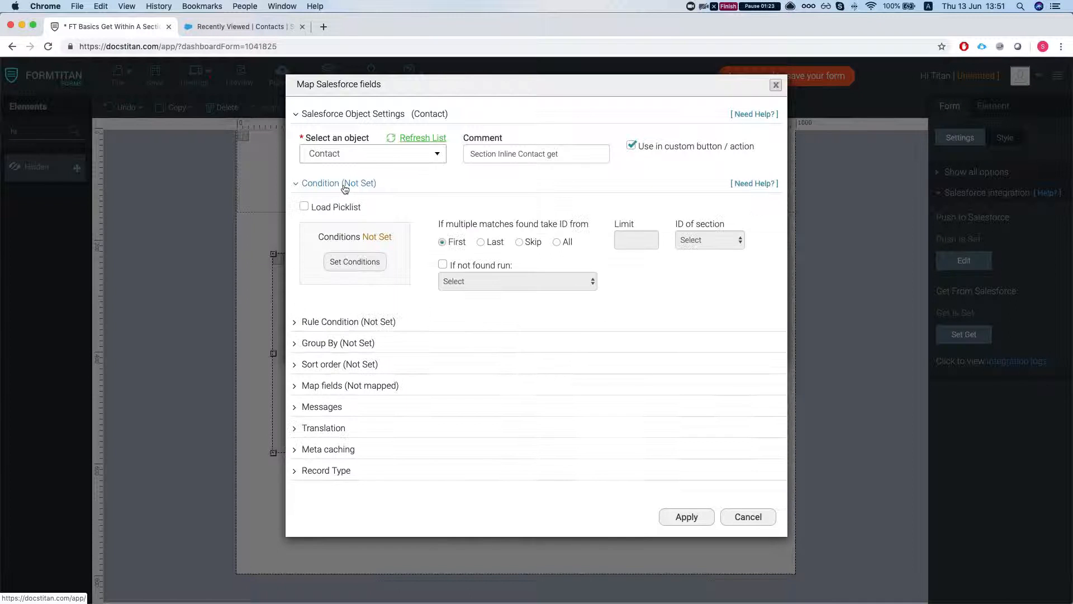
pyautogui.click(355, 262)
pyautogui.click(402, 110)
pyautogui.write('email')
pyautogui.press('Return')
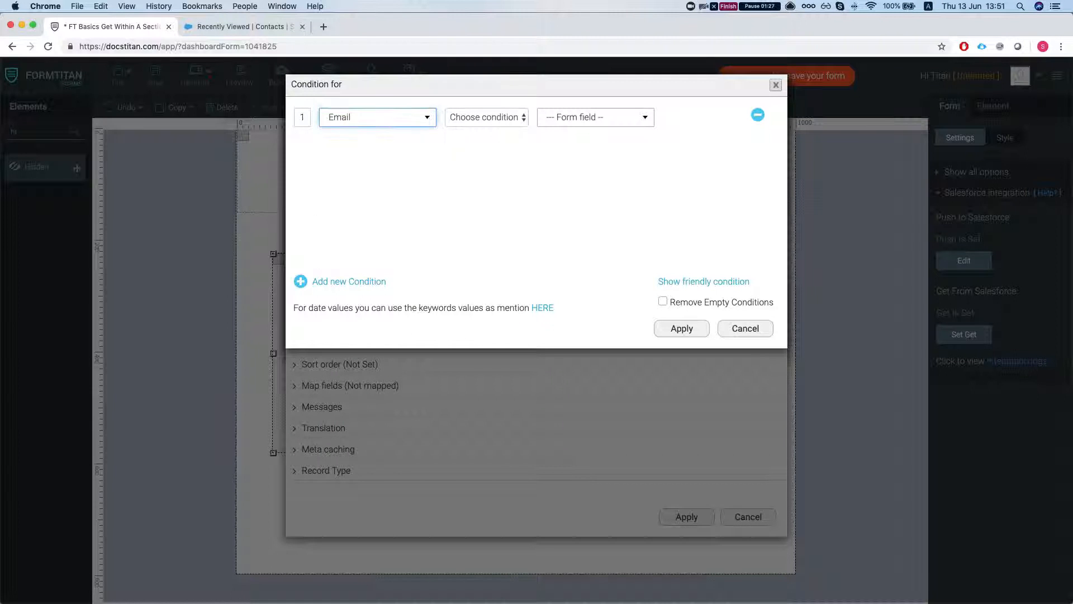
pyautogui.click(467, 118)
pyautogui.click(479, 129)
pyautogui.click(590, 123)
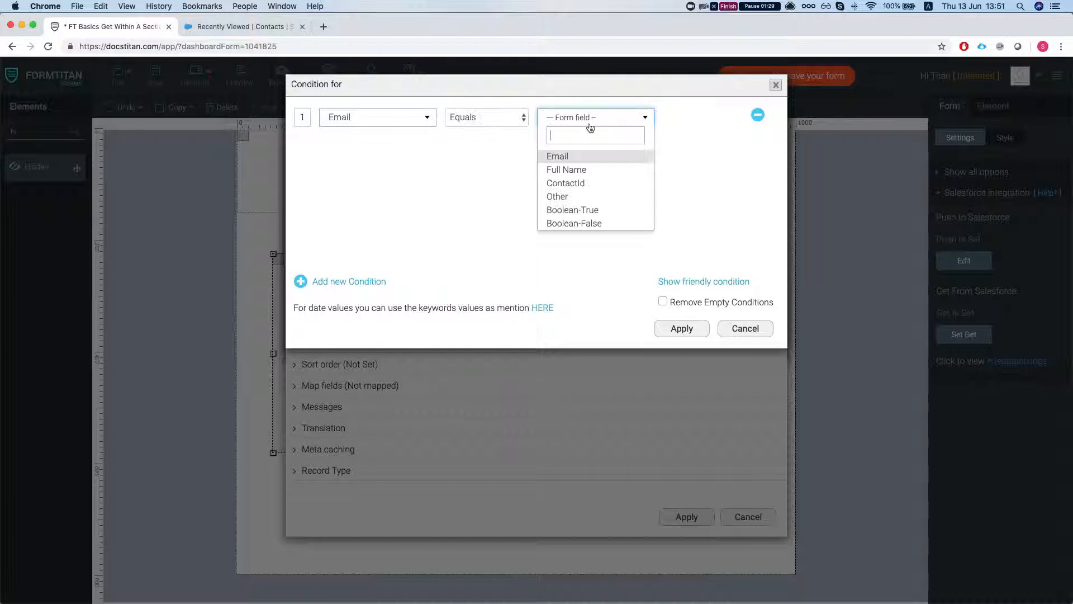
pyautogui.click(559, 156)
pyautogui.click(681, 328)
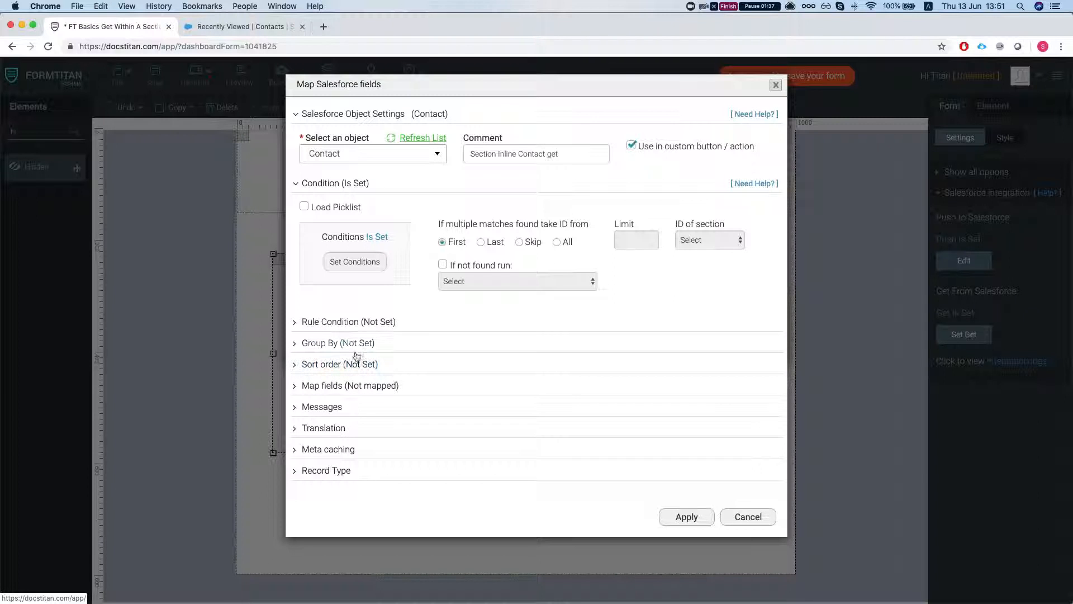
# Map the Full Name element's First Name to the Salesforce First Name field
pyautogui.click(345, 393)
pyautogui.click(351, 446)
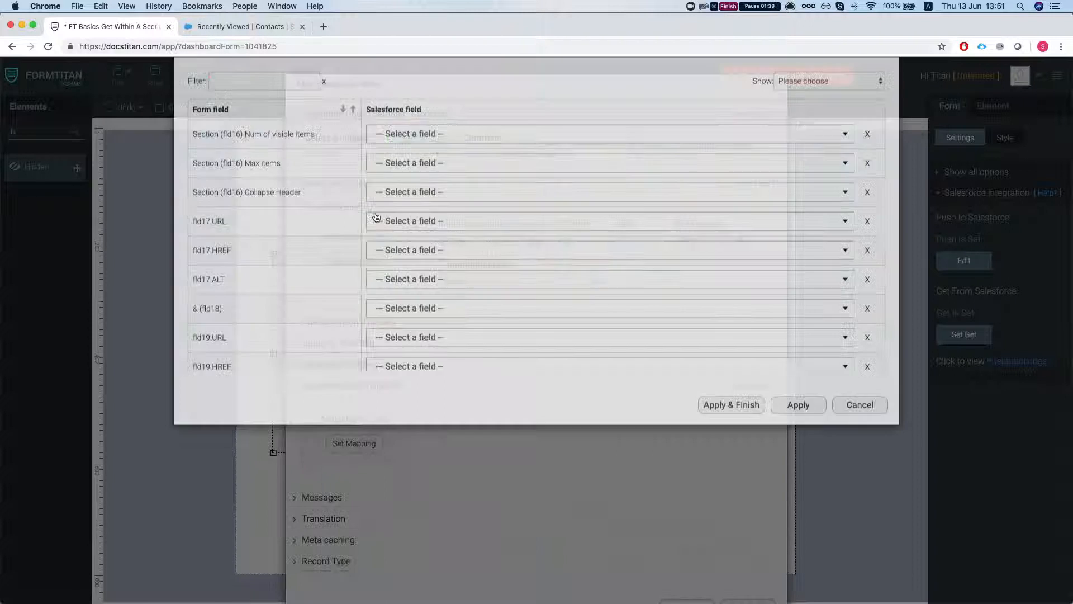
pyautogui.click(268, 123)
pyautogui.write('firs')
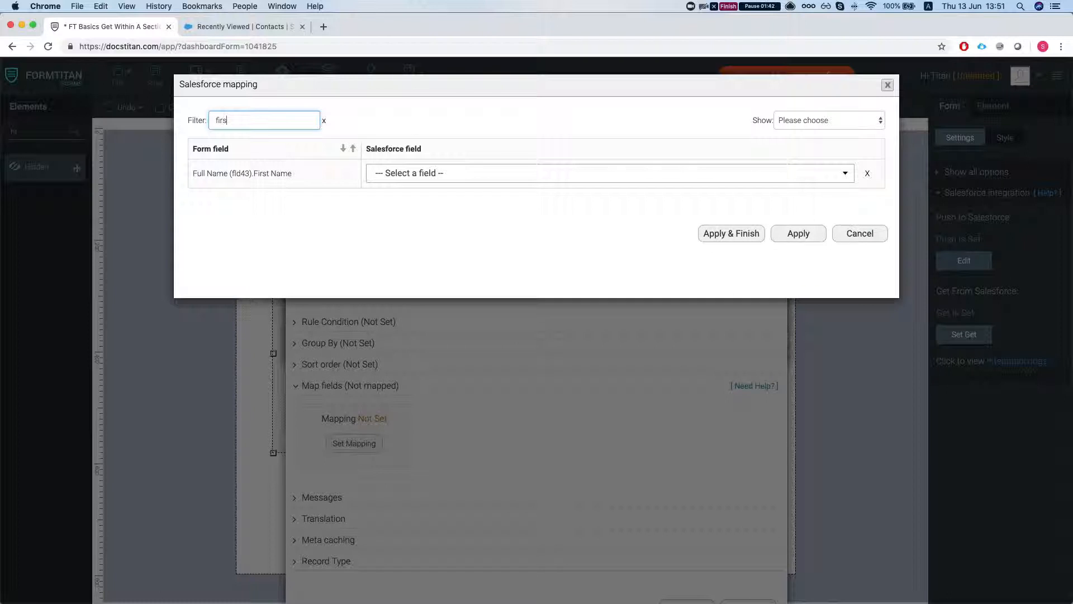
pyautogui.click(519, 173)
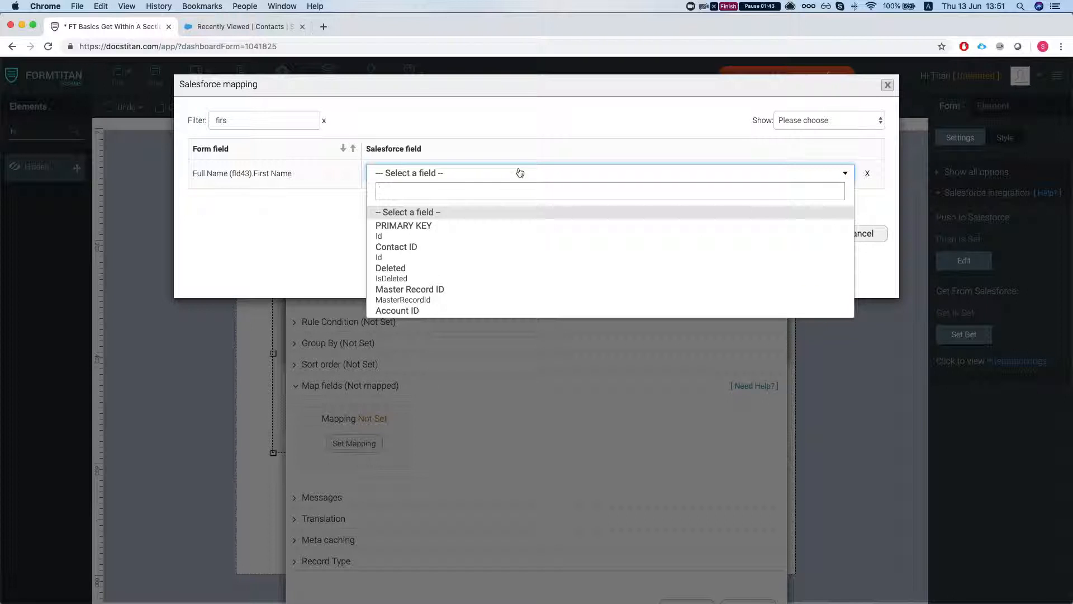
pyautogui.write('firs')
pyautogui.press('Return')
# Map the Full Name element's Last Name to the Salesforce Last Name field
pyautogui.click(272, 122)
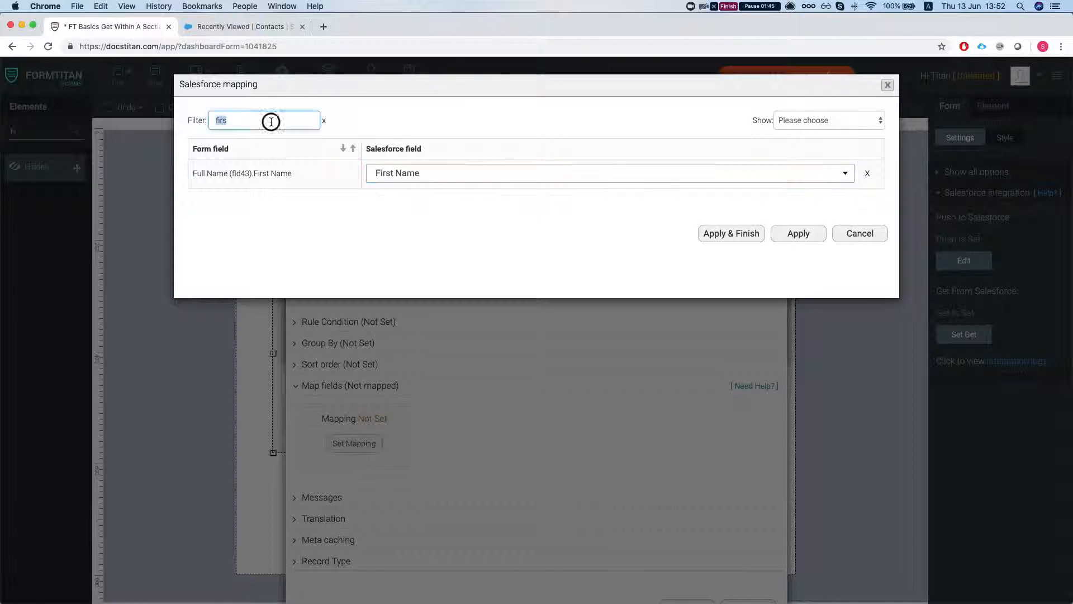
pyautogui.write('last')
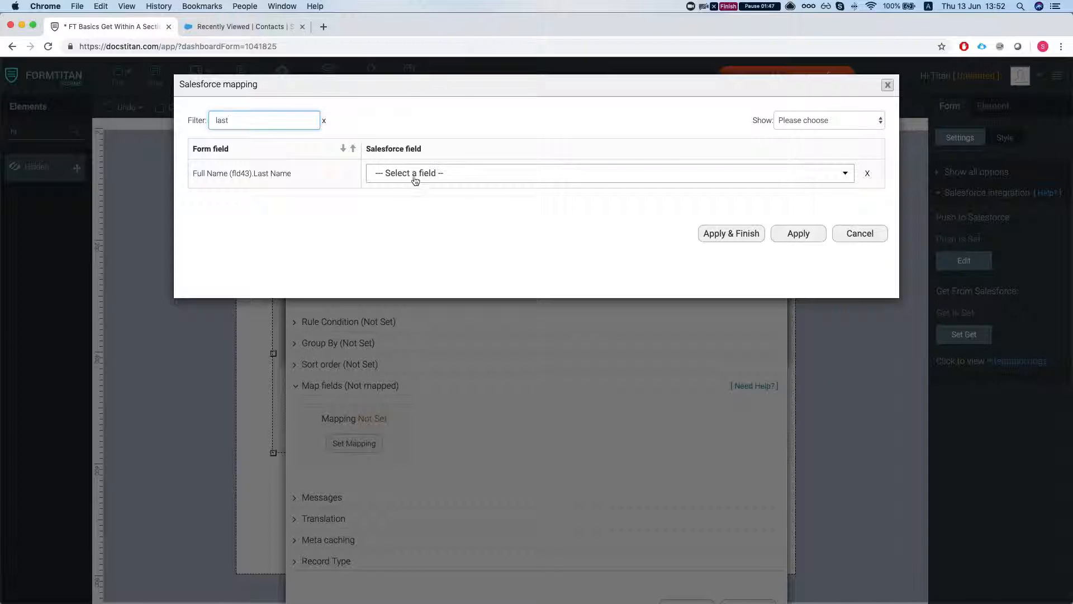
pyautogui.click(418, 174)
pyautogui.write('last')
pyautogui.press('Return')
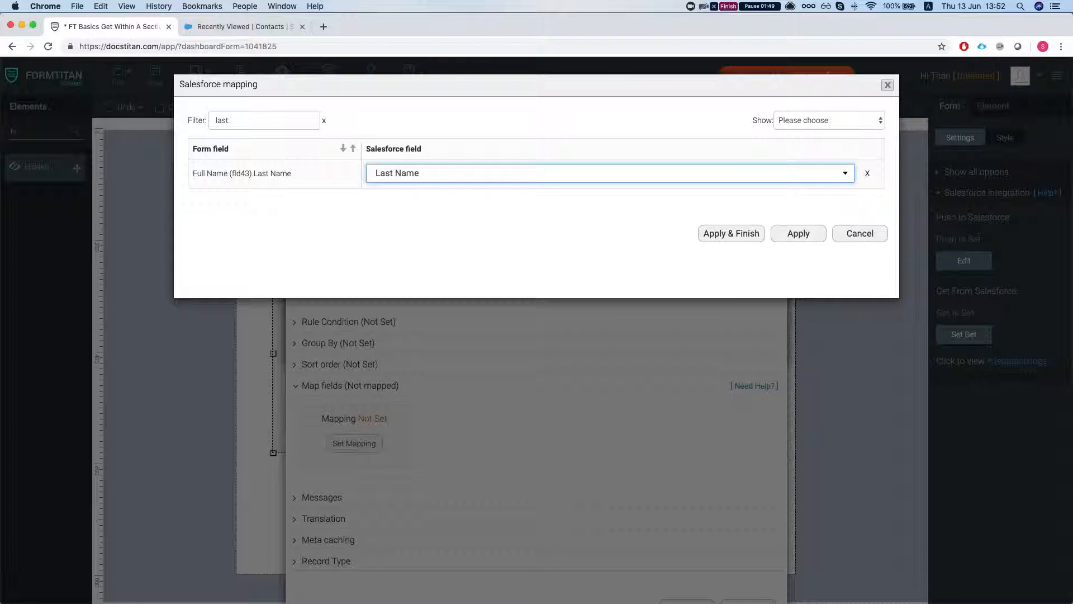
# Map the hidden ContactId field to Salesforce Contact ID and save the form with the finished get mapping
pyautogui.click(270, 130)
pyautogui.write('contac')
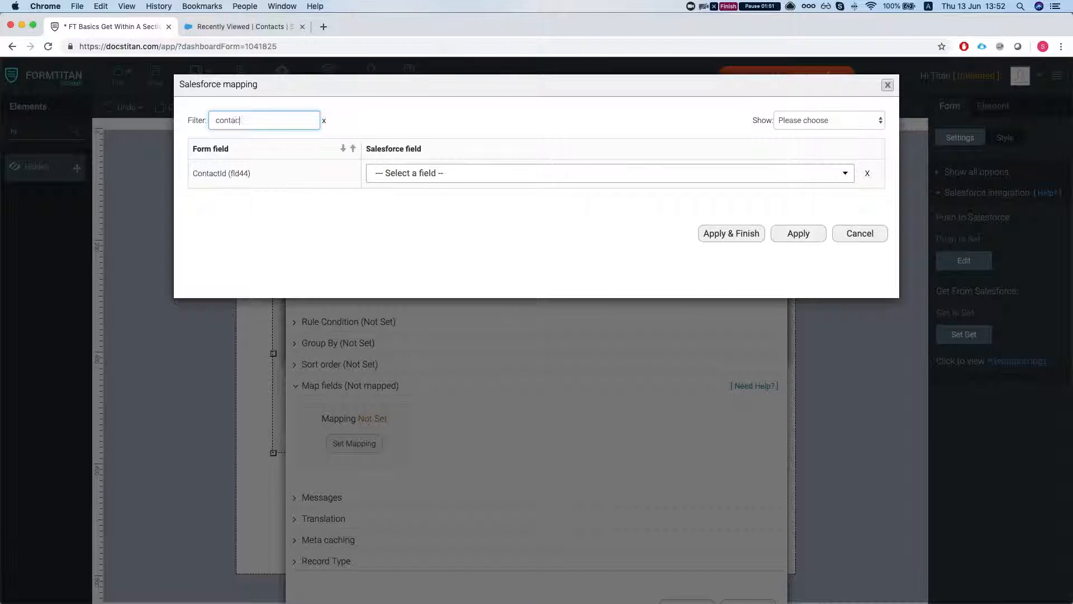
pyautogui.click(446, 177)
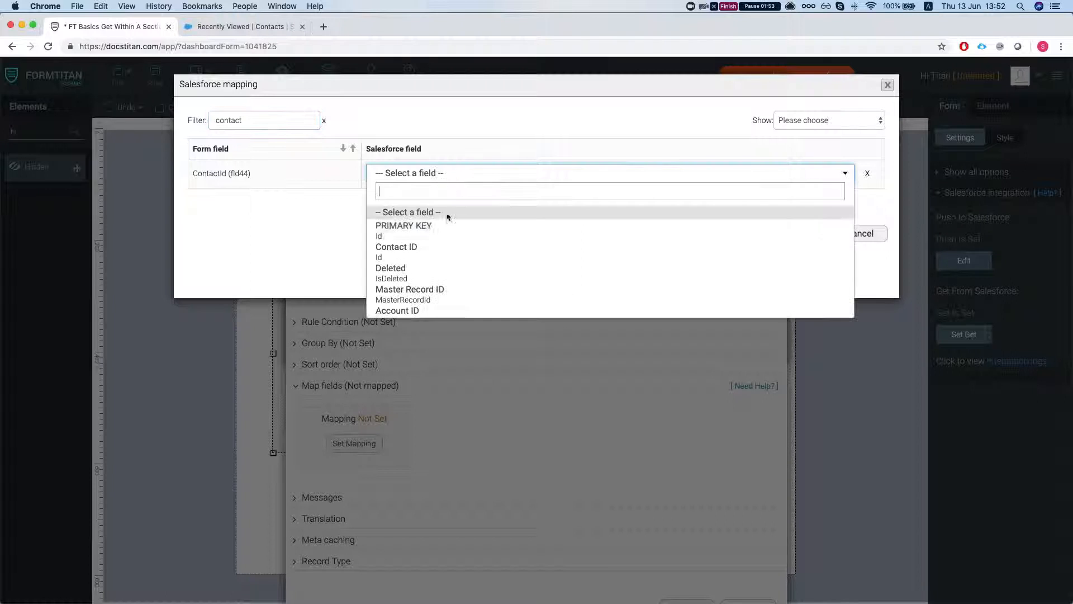
pyautogui.click(435, 246)
pyautogui.click(729, 234)
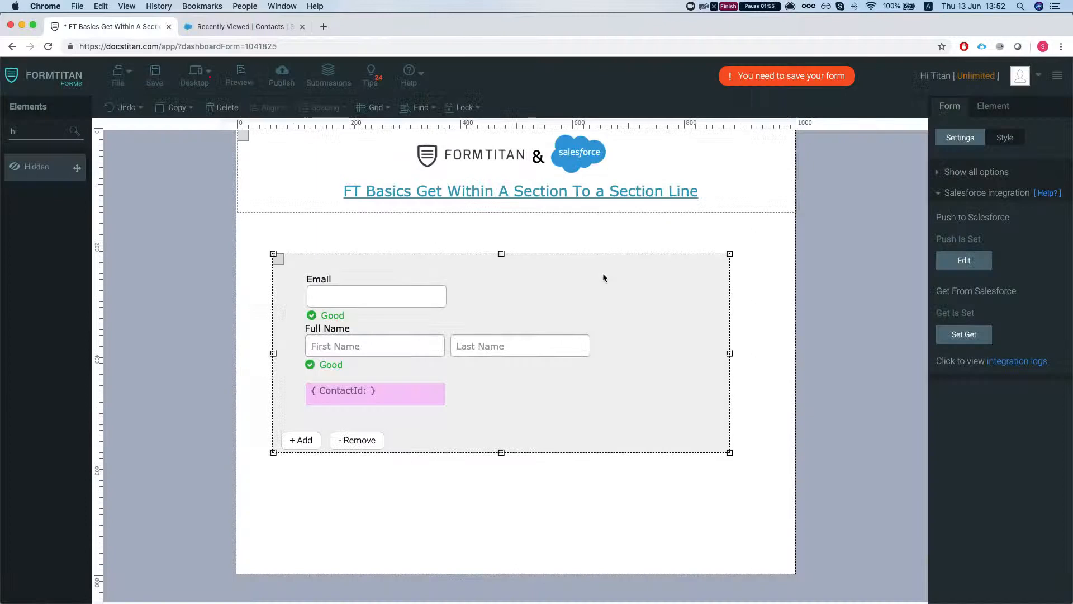
pyautogui.press('super+s')
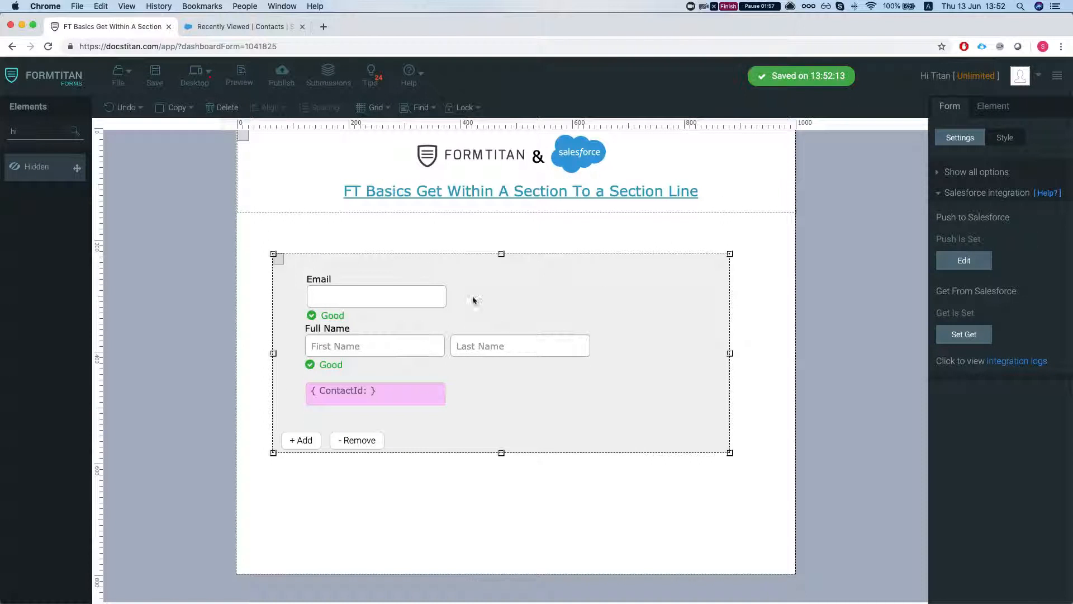
# Add a button beside the Email field inside the section, with Salesforce Action as its type, and start setting its action
pyautogui.press('BackSpace')
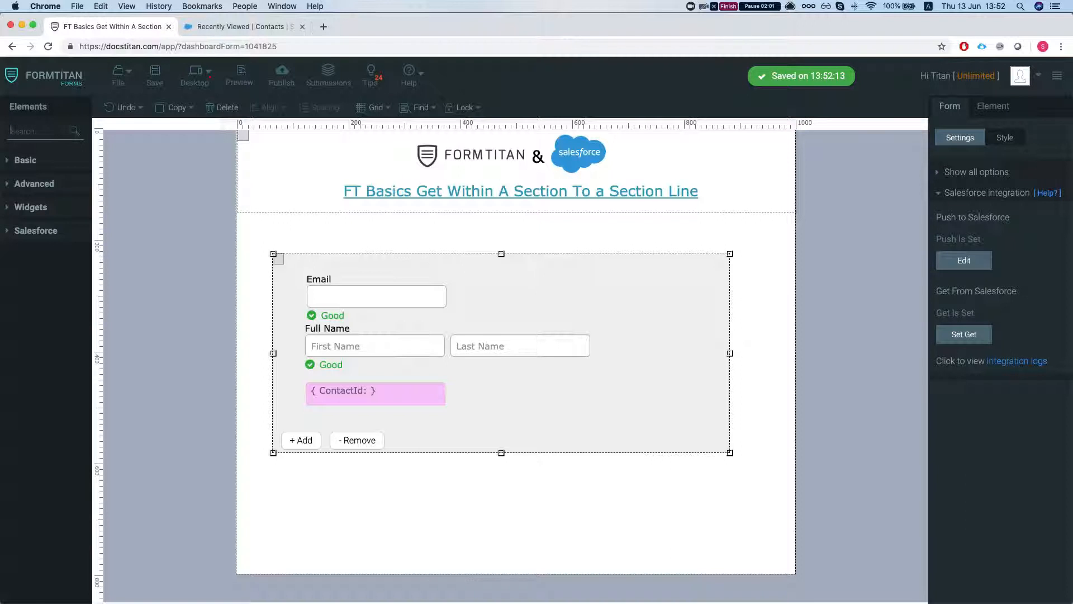
pyautogui.write('butt')
pyautogui.moveTo(77, 201); pyautogui.dragTo(518, 313)
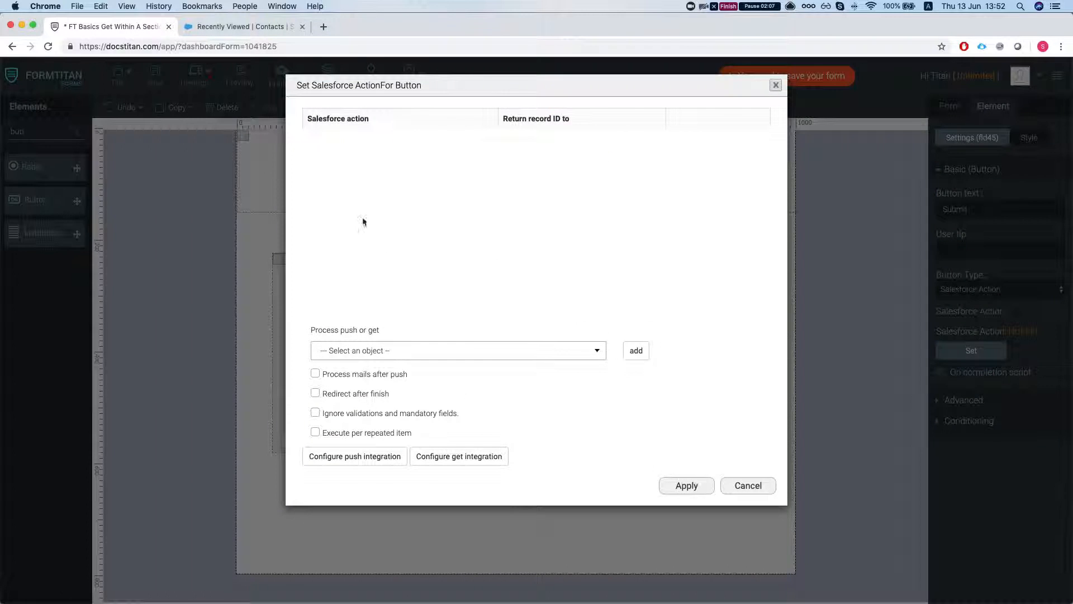
# Assign the "Contact (get) - Section Inline Contact get" action to the button, executed per repeated item with custom section action None
pyautogui.click(492, 352)
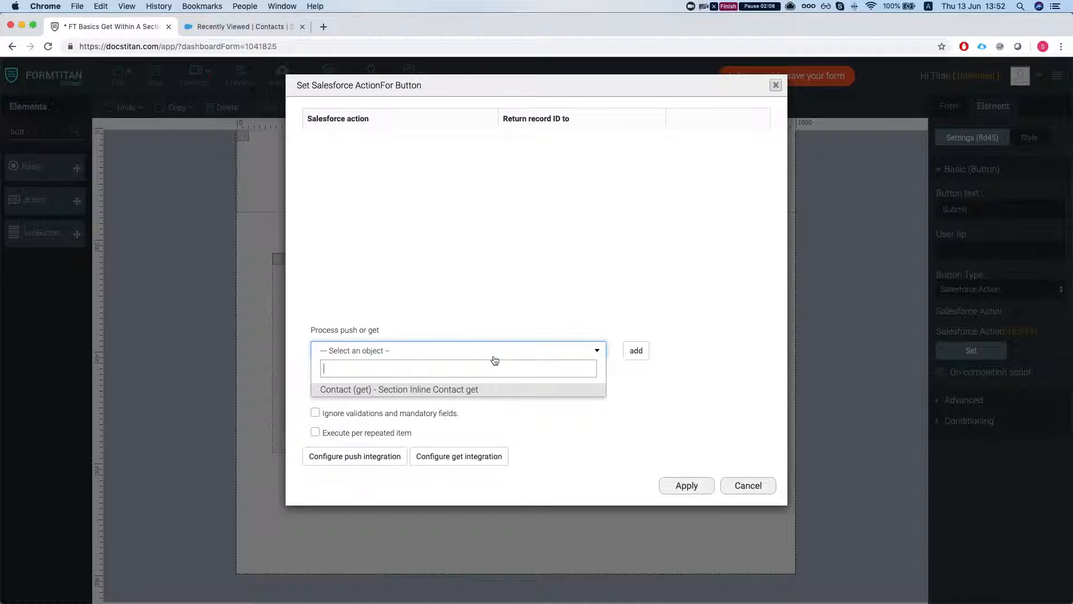
pyautogui.click(450, 390)
pyautogui.click(637, 351)
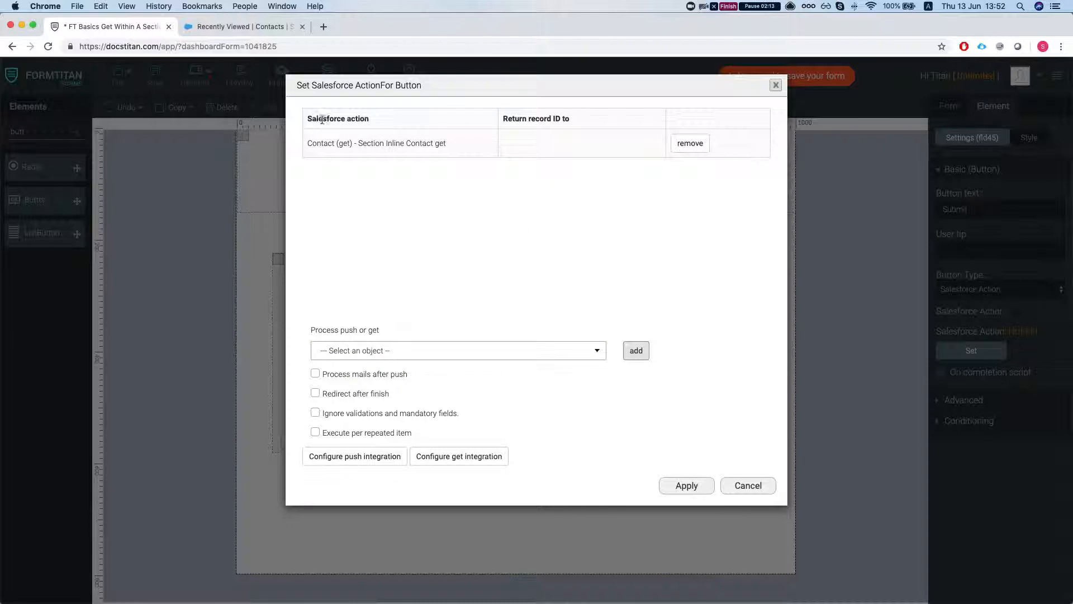
pyautogui.moveTo(339, 433); pyautogui.dragTo(408, 432)
pyautogui.click(315, 432)
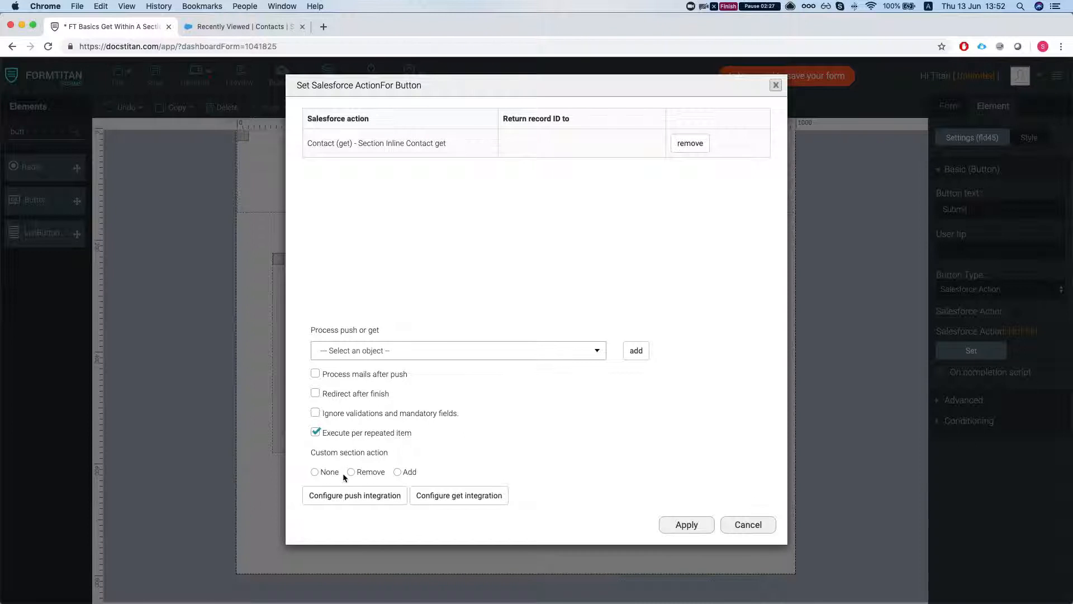
pyautogui.click(315, 472)
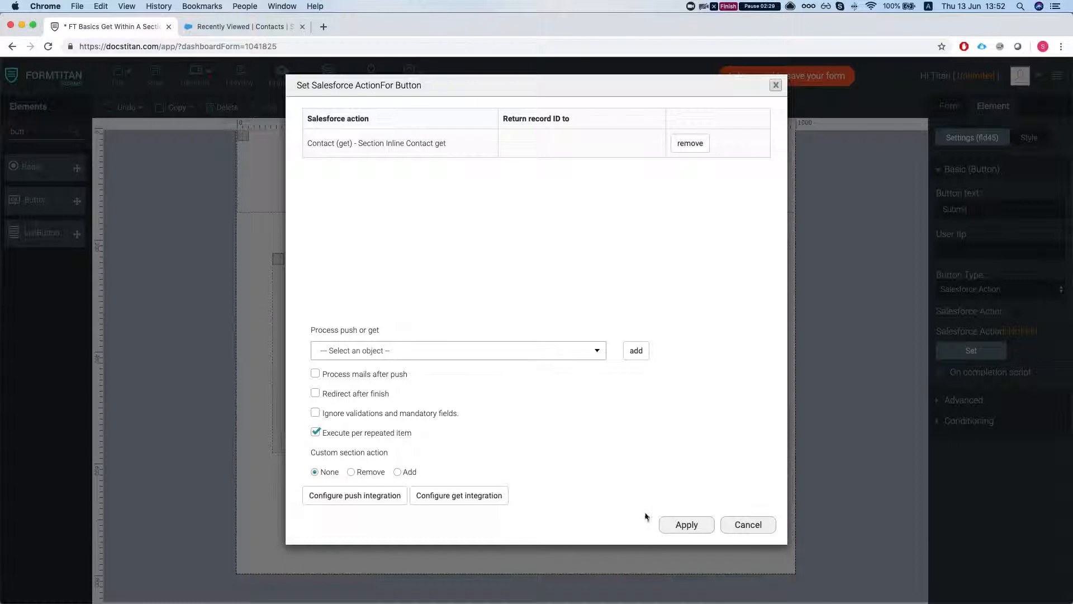
pyautogui.click(687, 525)
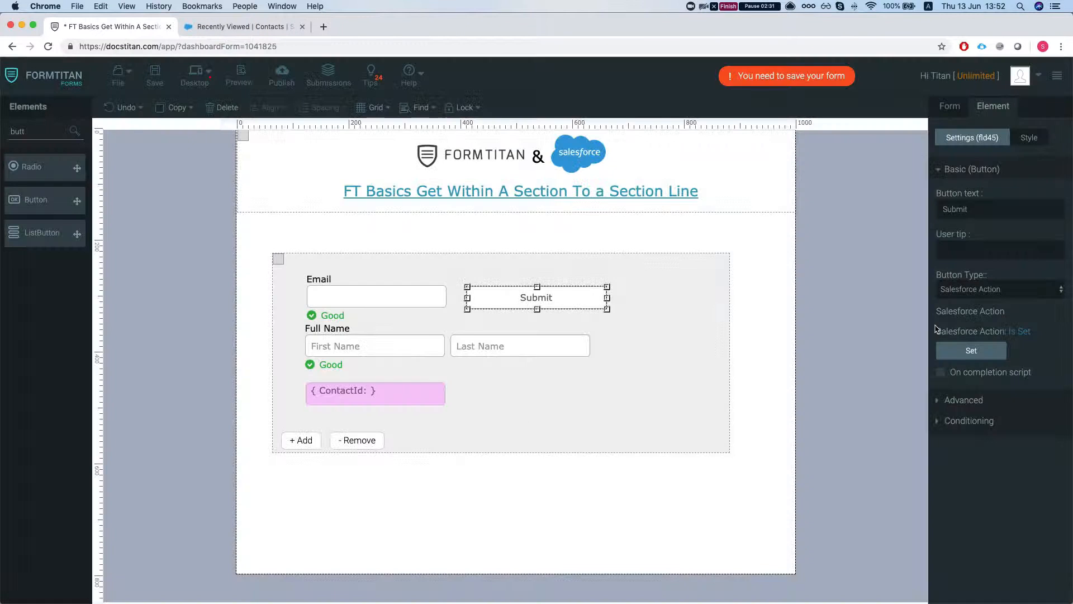
# Label the button "Find Contact" and narrow it slightly, then save the form
pyautogui.doubleClick(988, 208)
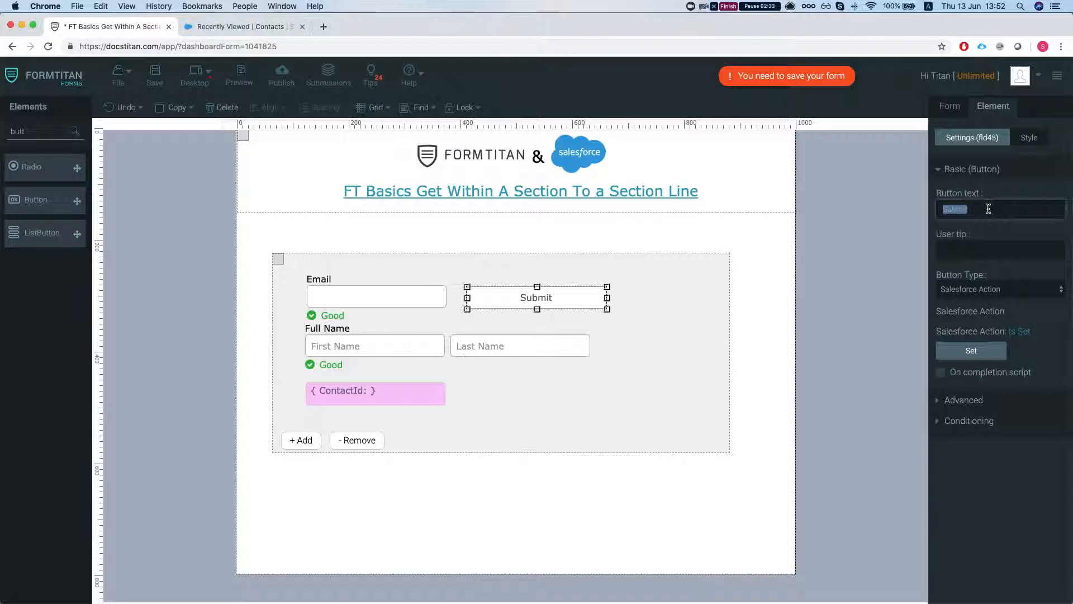
pyautogui.write('Find Contact')
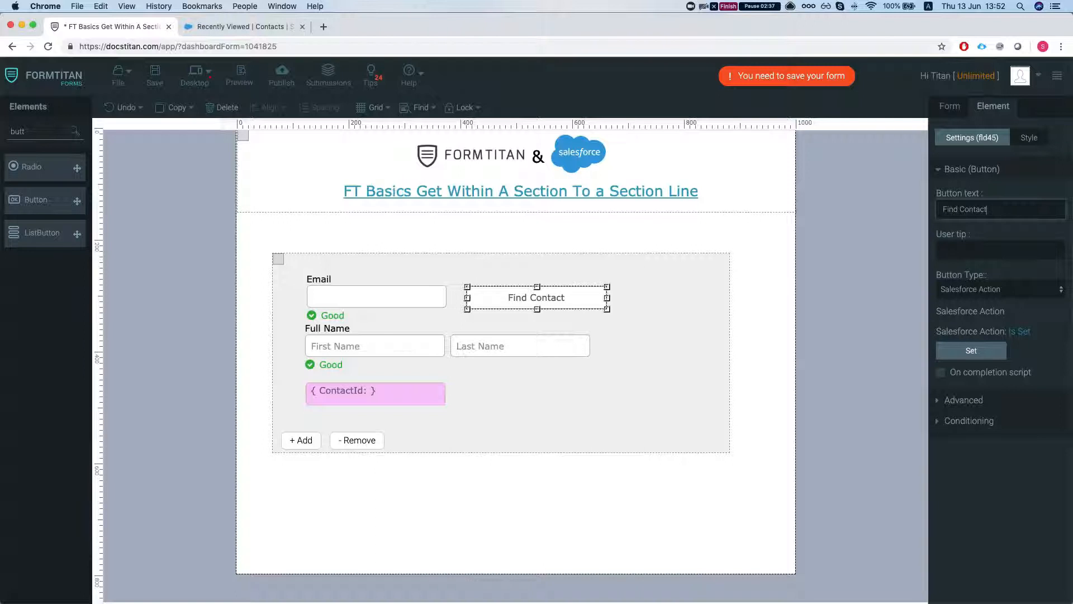
pyautogui.moveTo(607, 298); pyautogui.dragTo(555, 302)
pyautogui.click(463, 405)
pyautogui.click(159, 75)
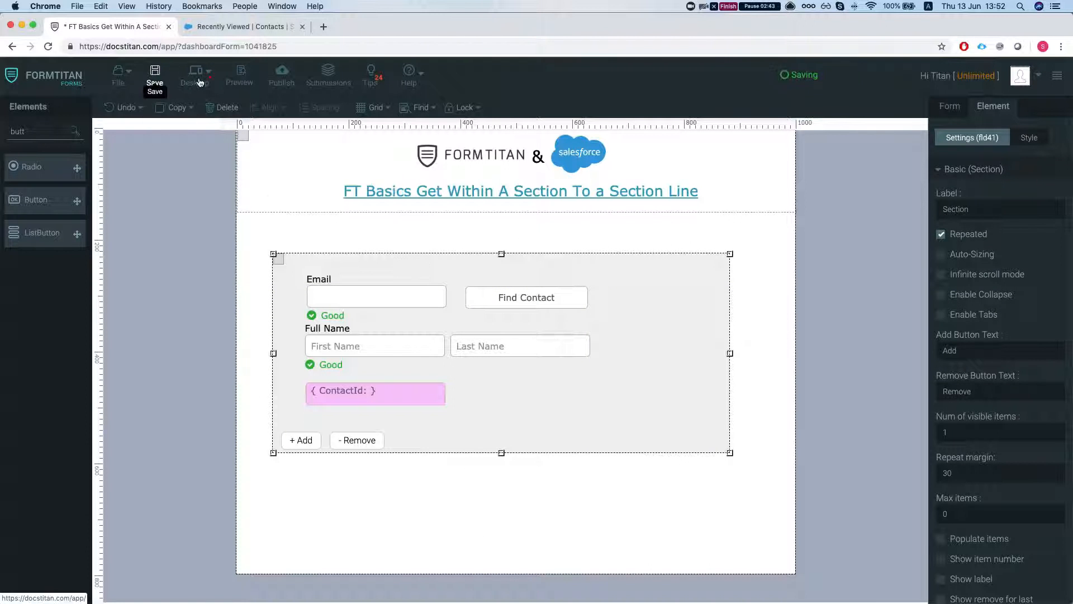
# Open the published form's live page, then copy the email of the contact in row 3 of the Salesforce Contacts list
pyautogui.click(282, 76)
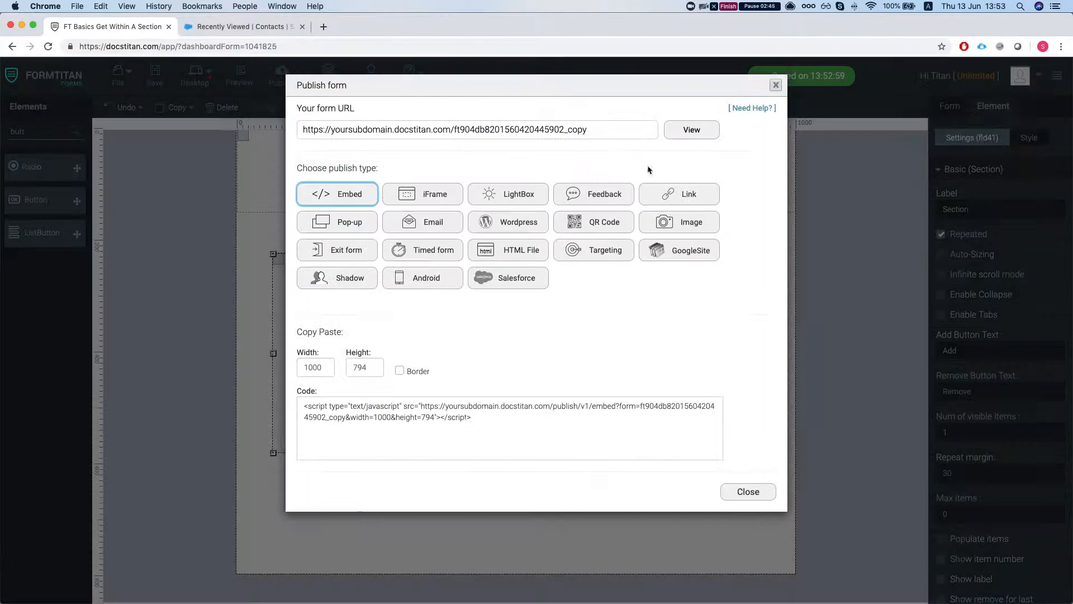
pyautogui.click(691, 129)
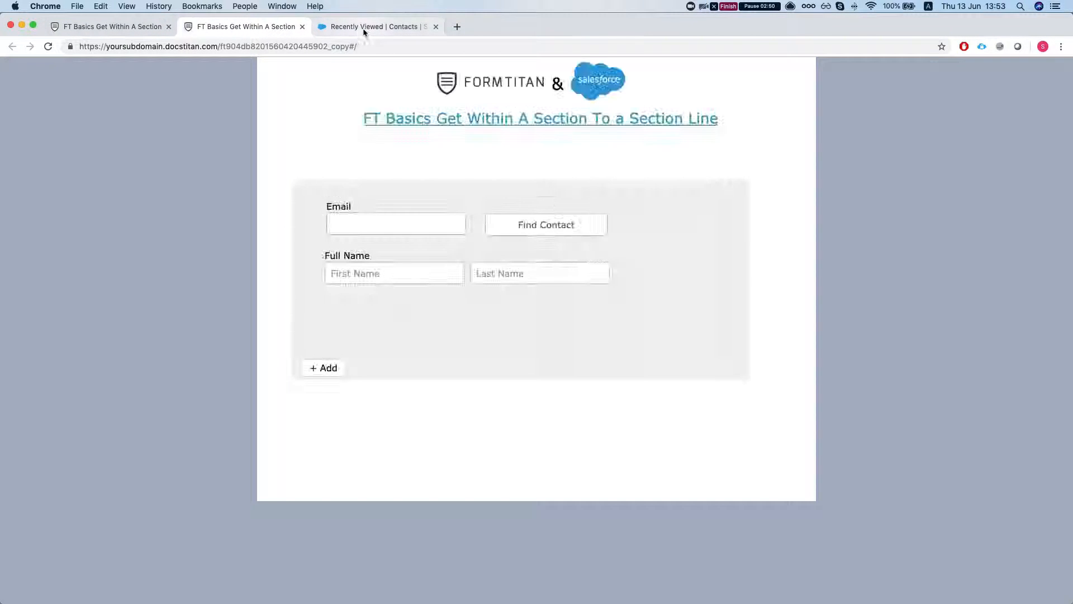
pyautogui.click(360, 27)
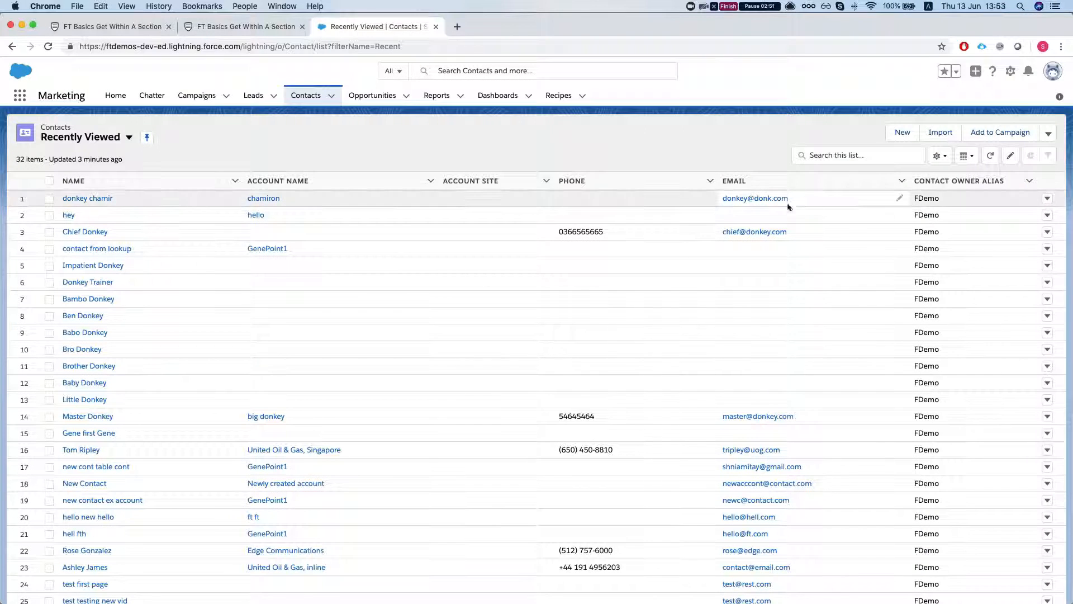
pyautogui.click(733, 199)
pyautogui.click(782, 231)
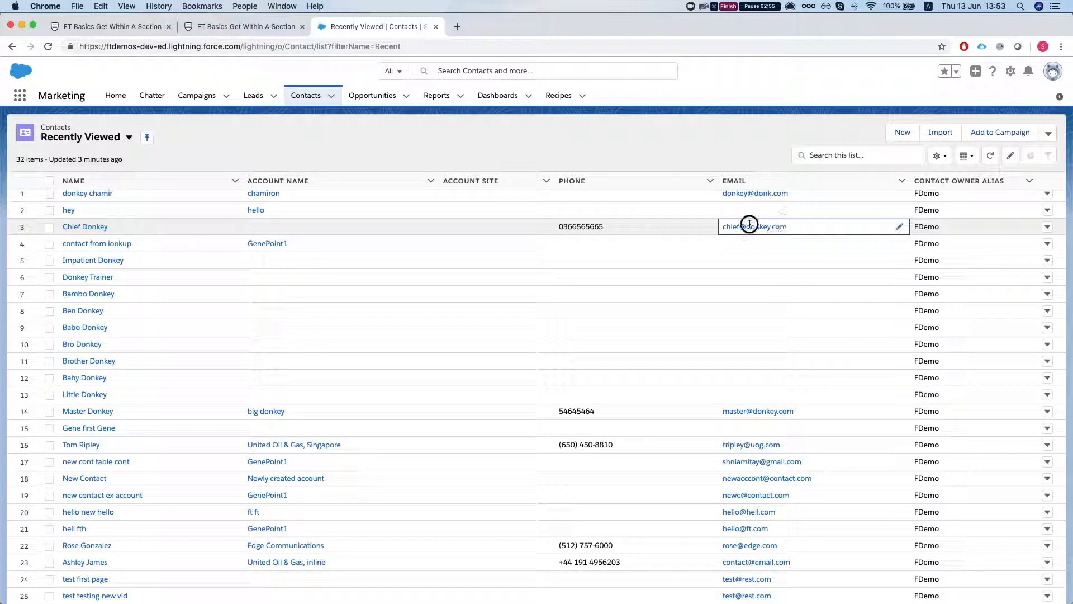
pyautogui.rightClick(738, 225)
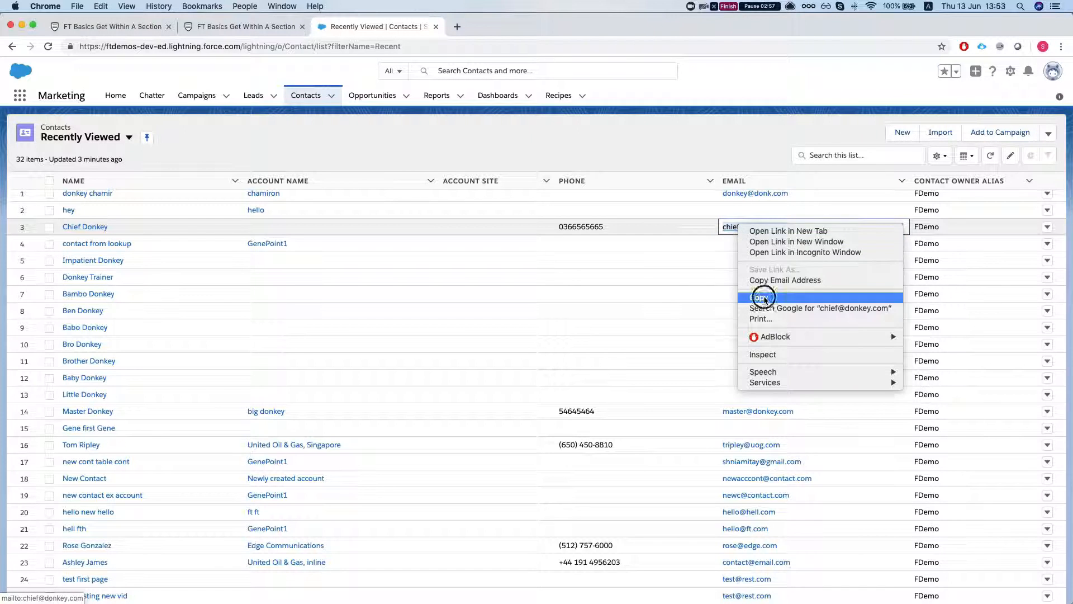
pyautogui.click(766, 301)
# Paste the copied email into the first section line of the live form and find its contact
pyautogui.click(280, 28)
pyautogui.click(406, 234)
pyautogui.press('super+v')
pyautogui.click(523, 232)
pyautogui.click(386, 276)
# Add two more lines to the repeated section in the live form
pyautogui.click(324, 367)
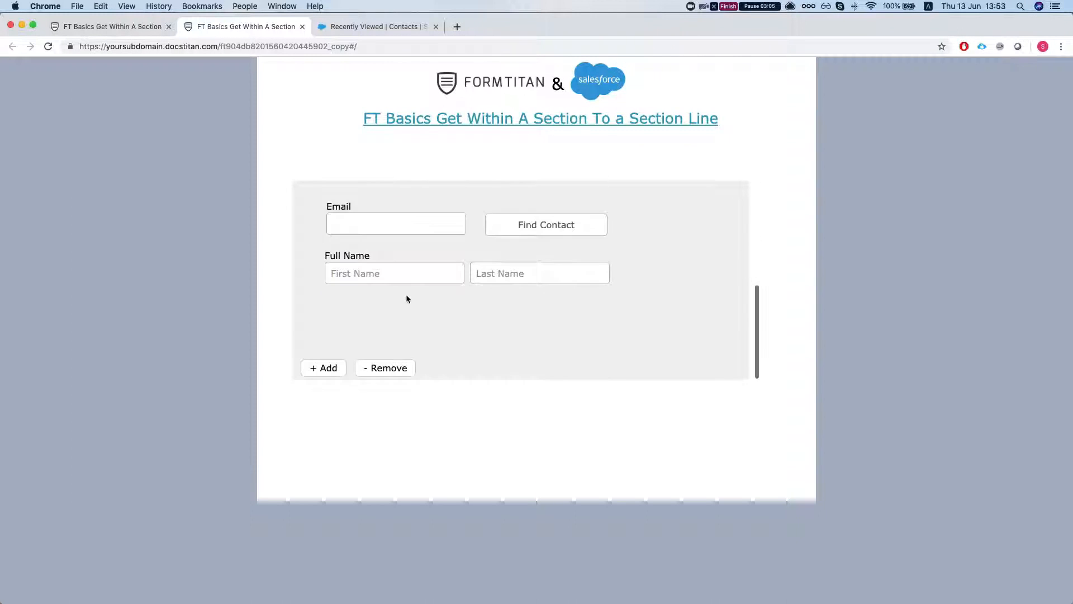
pyautogui.click(322, 368)
pyautogui.scroll(5, 428, 269)
pyautogui.scroll(-4, 426, 270)
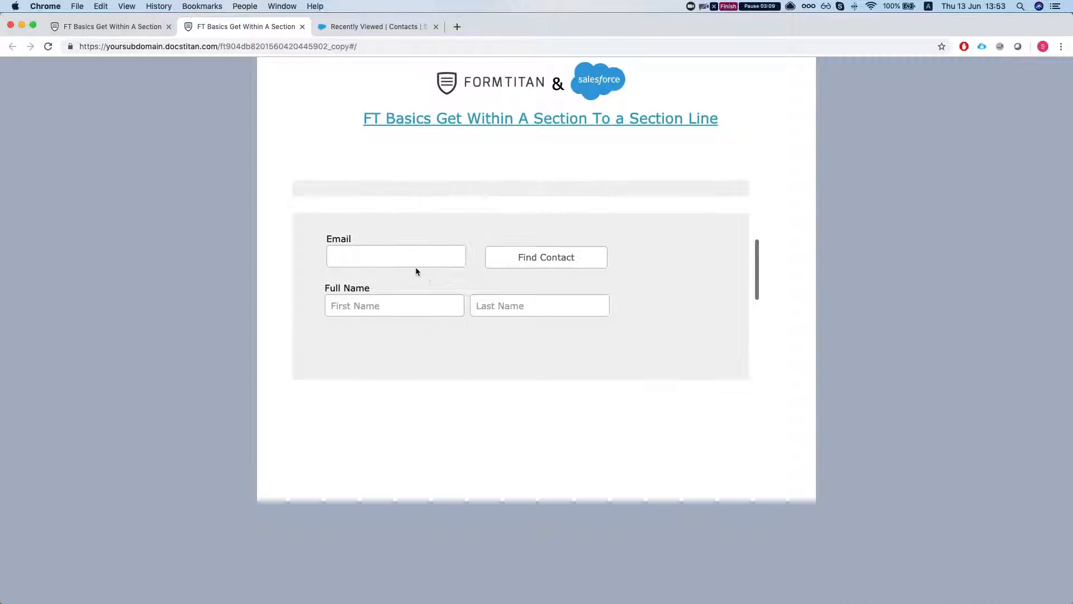
# Copy the row 14 contact's email from the Salesforce Contacts list into the second section line and find that contact
pyautogui.click(409, 260)
pyautogui.click(372, 27)
pyautogui.scroll(-3, 812, 327)
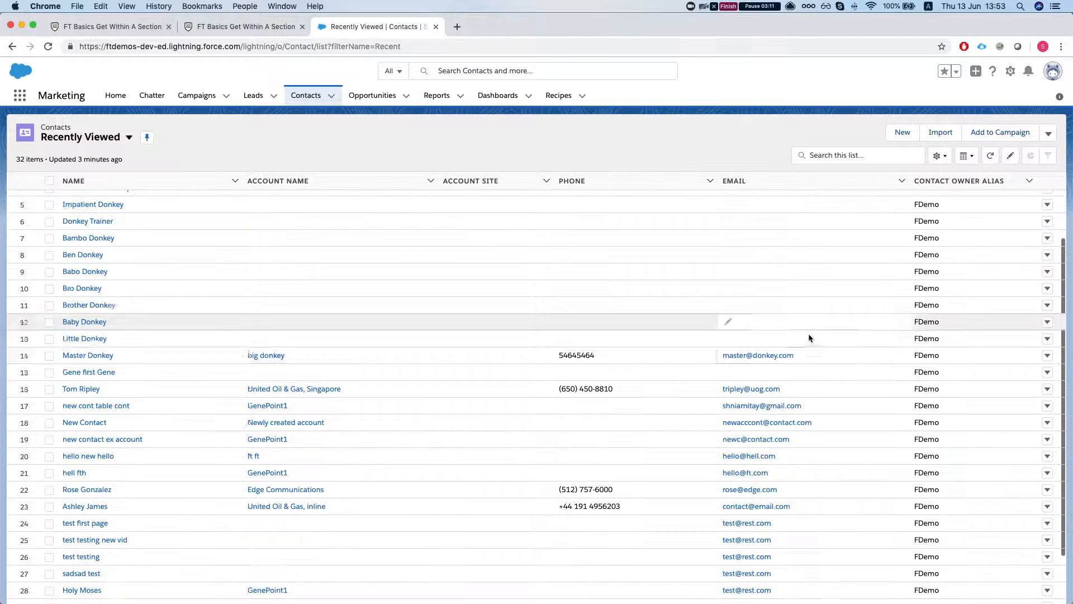
pyautogui.rightClick(755, 355)
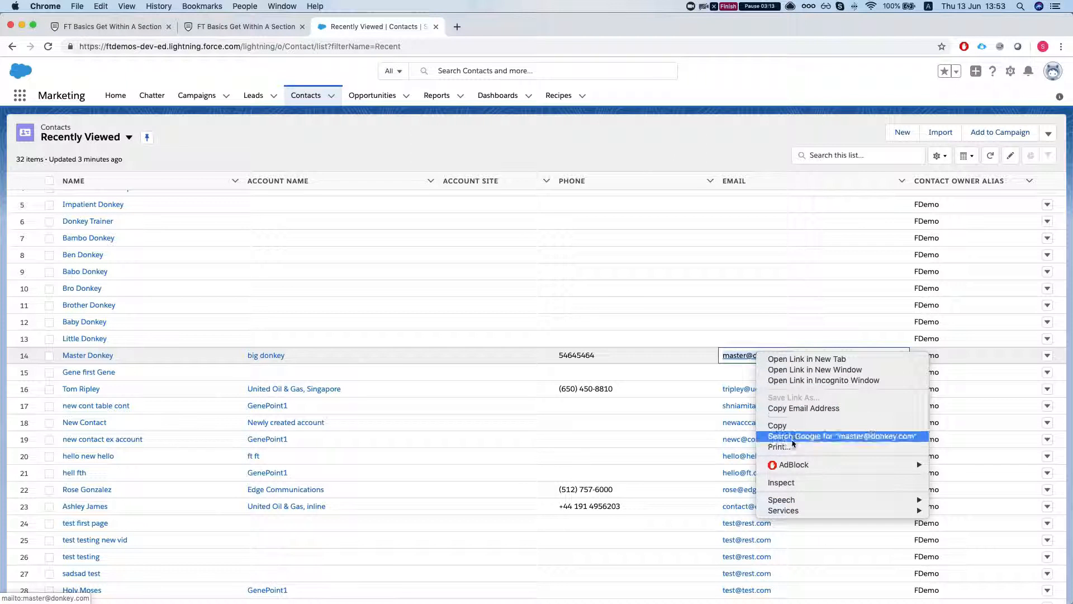
pyautogui.click(794, 426)
pyautogui.click(246, 27)
pyautogui.press('super+v')
pyautogui.click(513, 264)
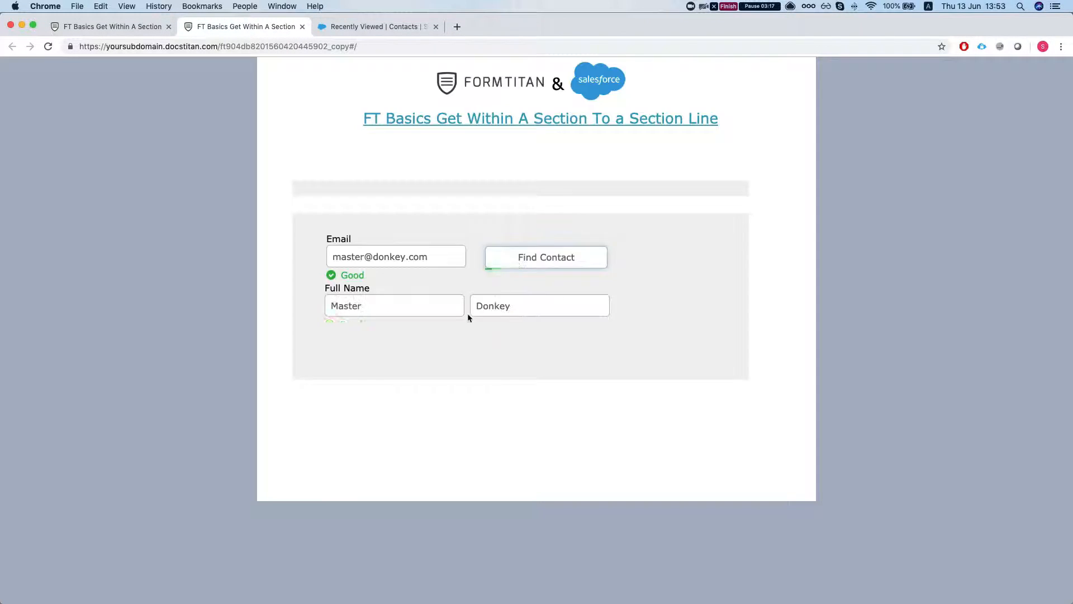
# Compare the first and last names retrieved in the first and second section lines
pyautogui.scroll(4, 425, 304)
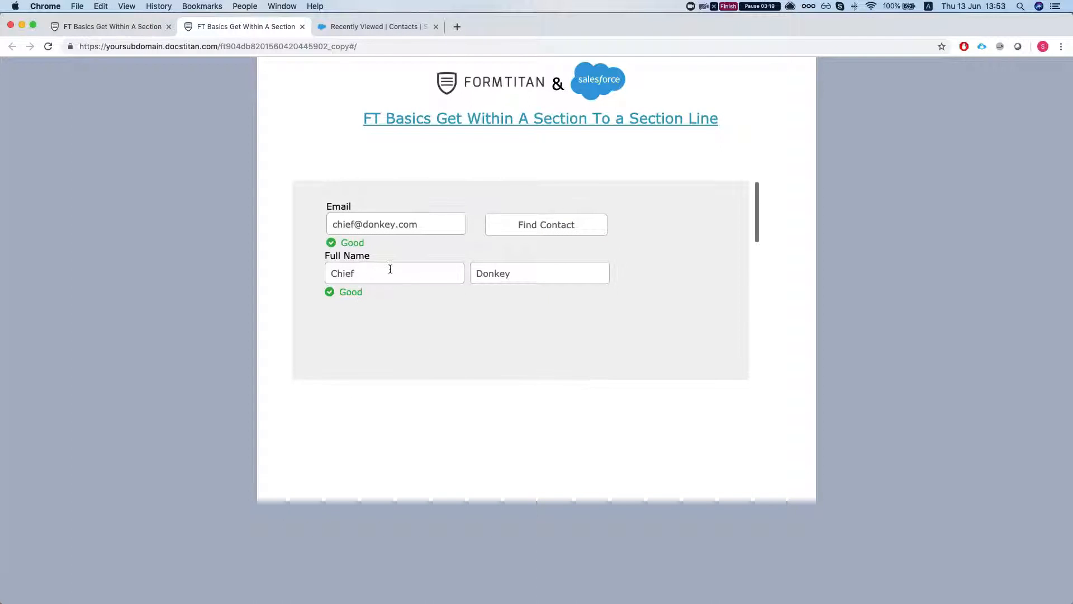
pyautogui.doubleClick(525, 273)
pyautogui.doubleClick(398, 267)
pyautogui.scroll(-4, 405, 305)
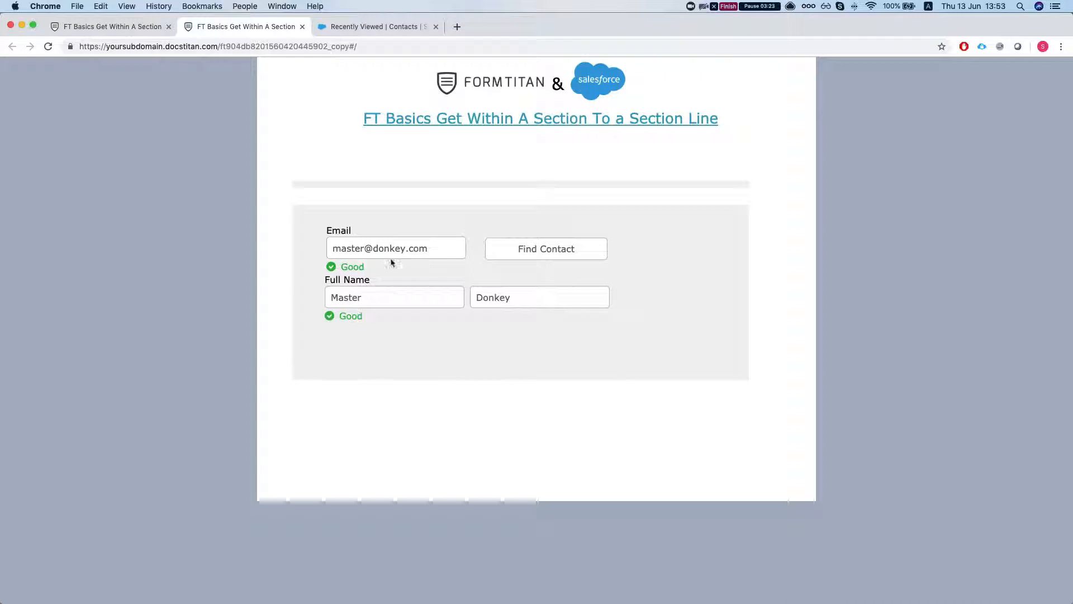
pyautogui.scroll(-1, 431, 273)
pyautogui.doubleClick(369, 286)
pyautogui.doubleClick(518, 283)
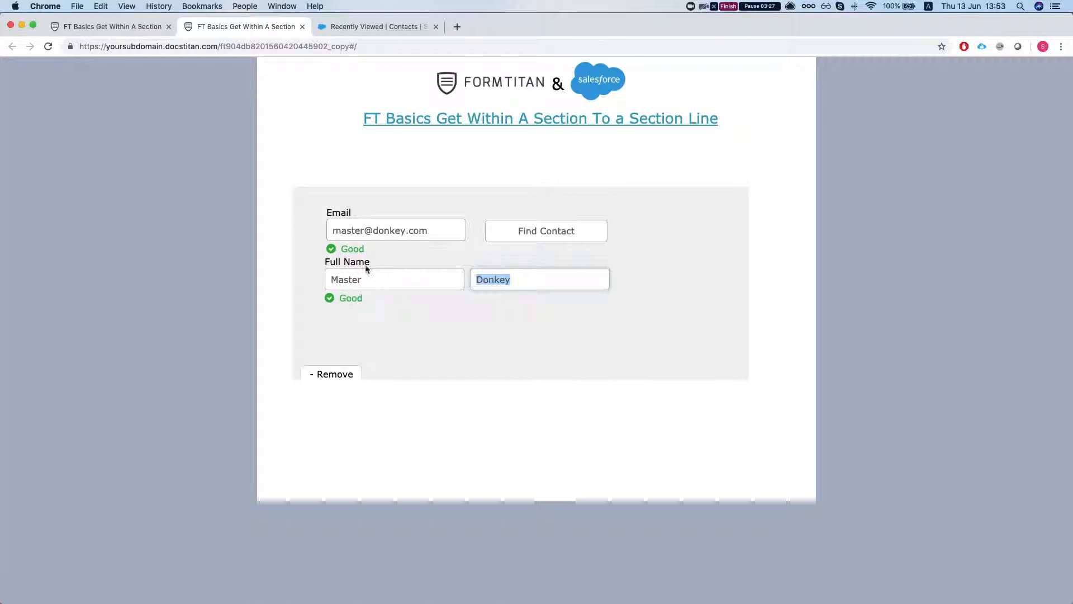
pyautogui.scroll(-2, 366, 272)
pyautogui.scroll(2, 366, 273)
pyautogui.scroll(-1, 363, 271)
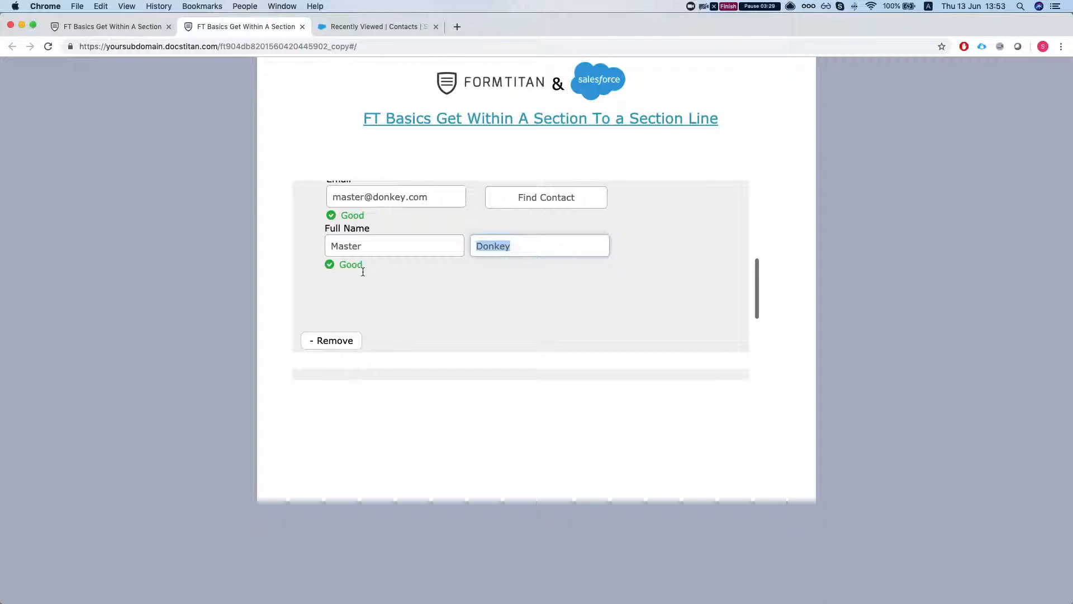
# Copy the row 18 contact's email from the Salesforce Contacts list into the third section line and find that contact
pyautogui.scroll(-5, 363, 272)
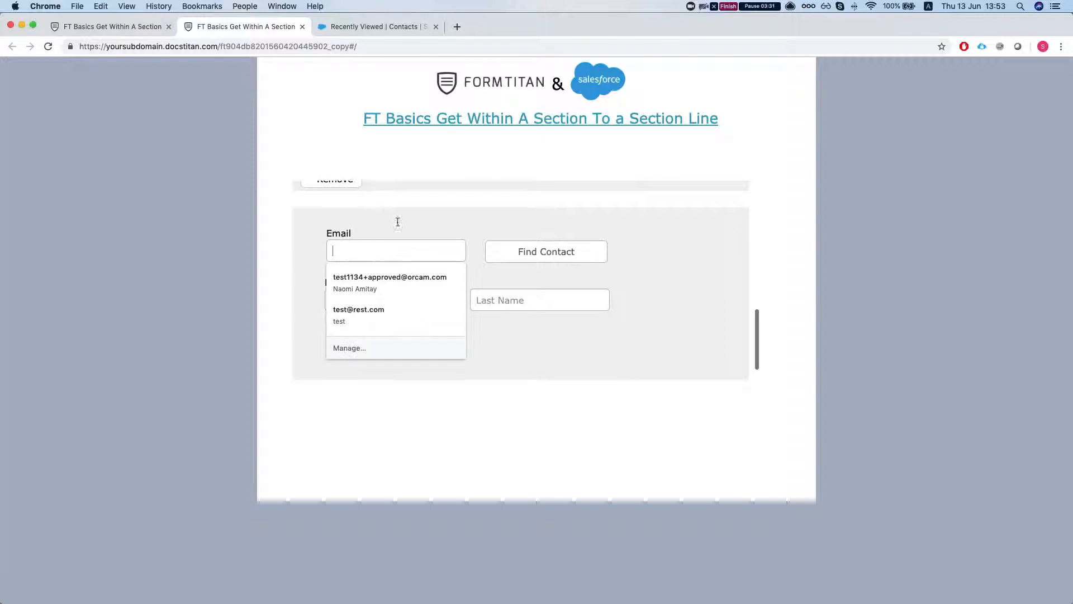
pyautogui.click(383, 31)
pyautogui.scroll(-3, 392, 313)
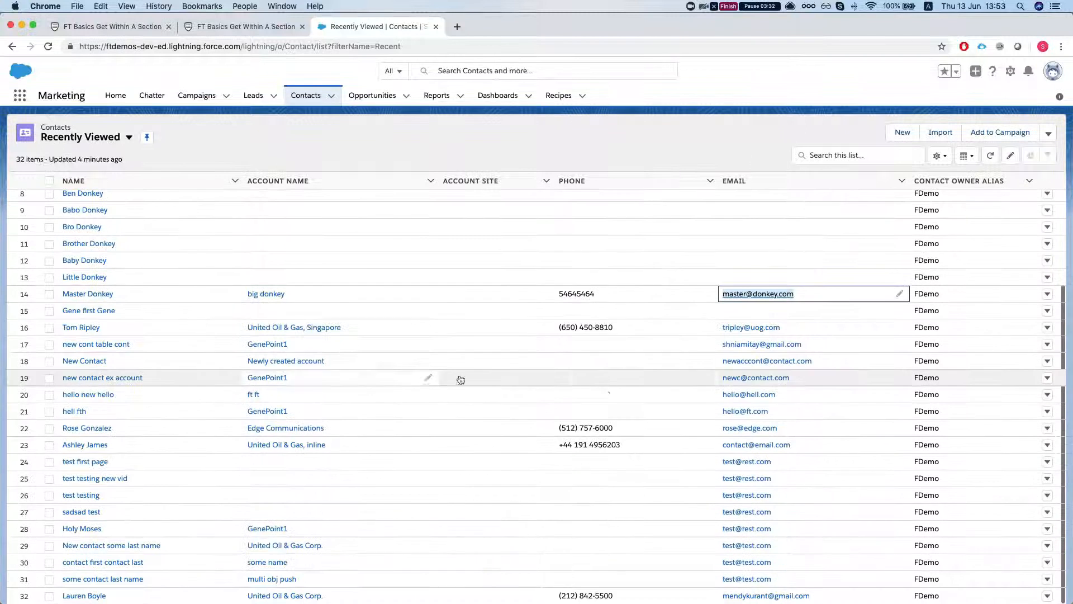
pyautogui.rightClick(751, 364)
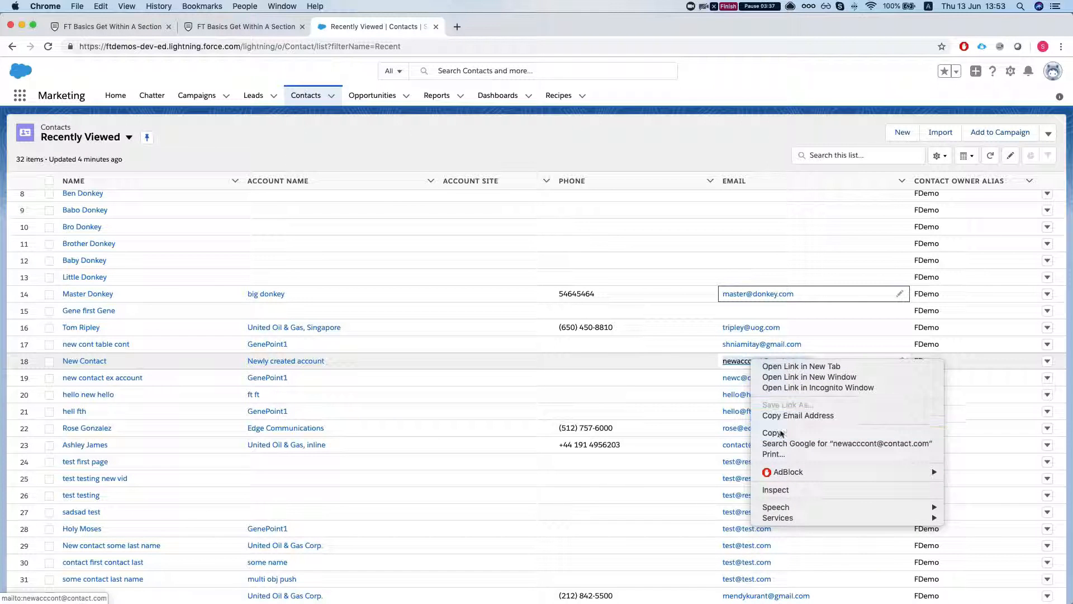
pyautogui.click(791, 416)
pyautogui.click(141, 27)
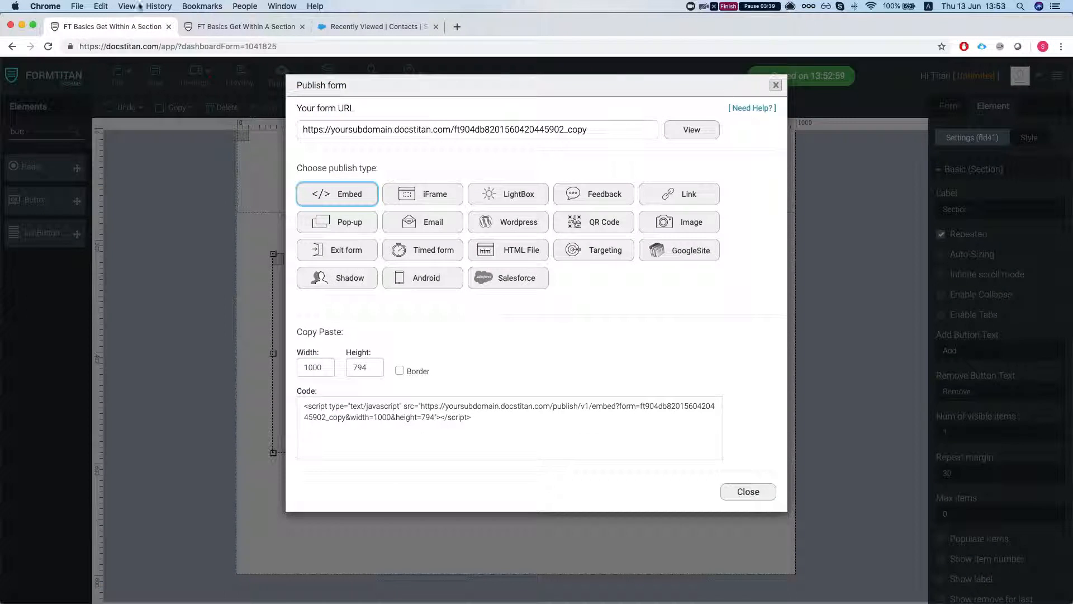
pyautogui.click(195, 27)
pyautogui.press('super+v')
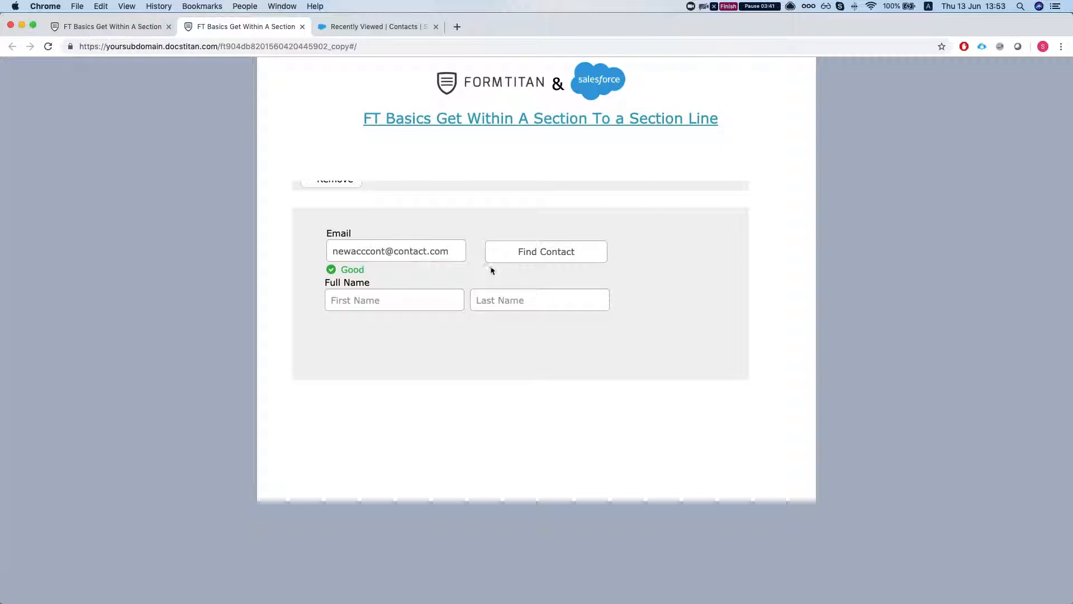
pyautogui.click(489, 259)
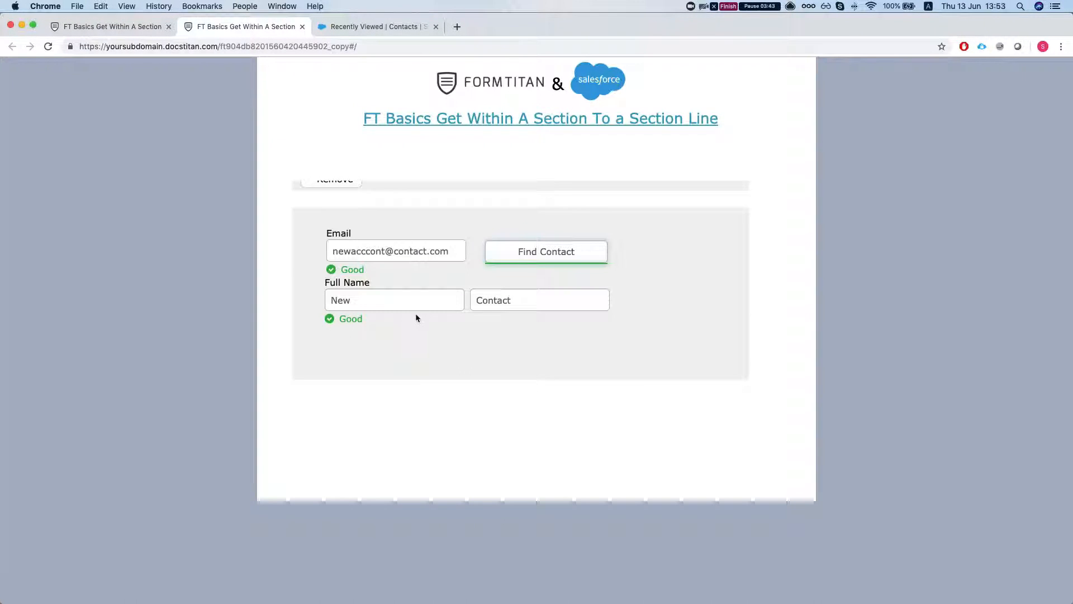
pyautogui.scroll(5, 374, 272)
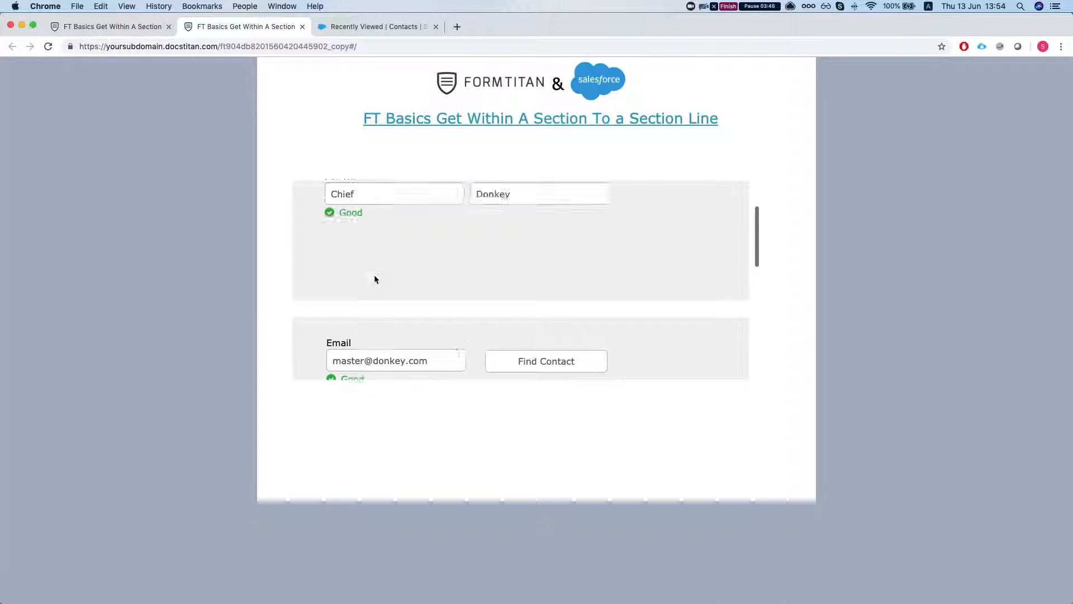
# Return to the form editor, close the publish dialog and delete the Find Contact button from the section
pyautogui.click(98, 29)
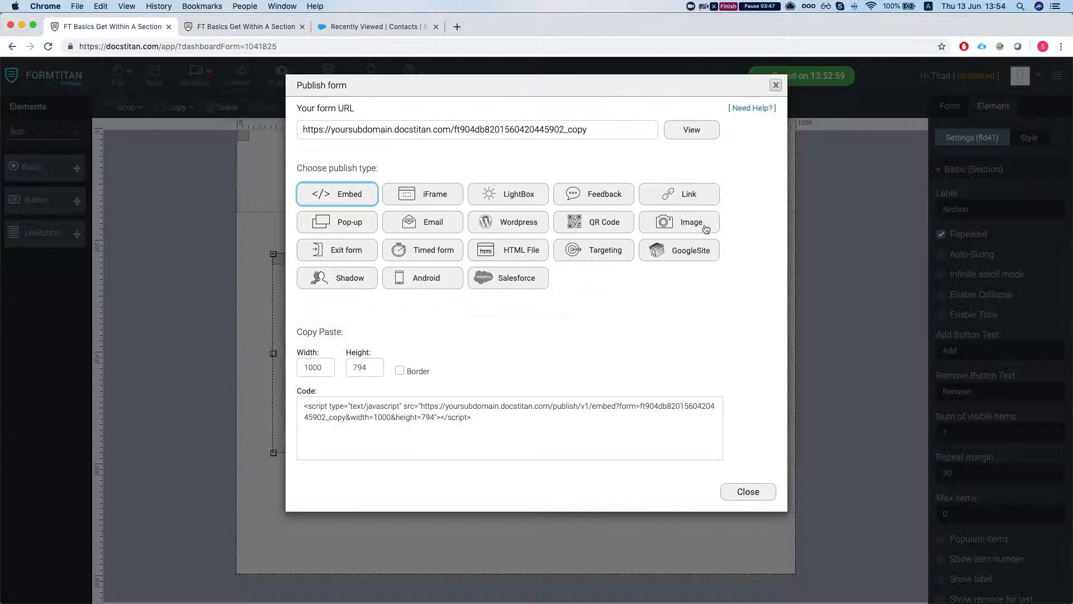
pyautogui.click(776, 85)
pyautogui.click(522, 299)
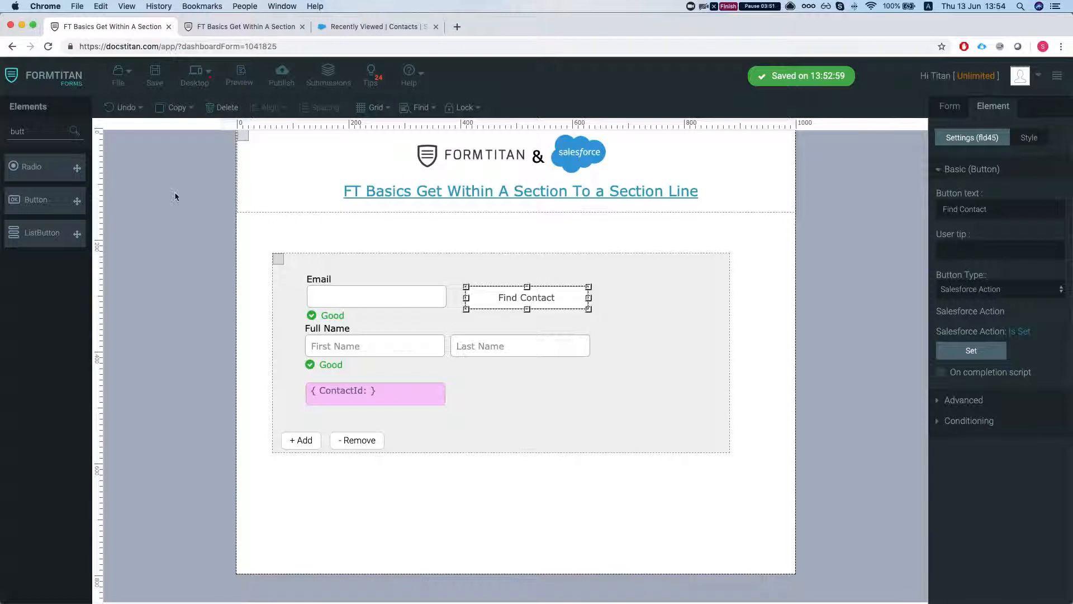
pyautogui.click(224, 107)
# Start a condition on the Email field with a rule that applies when the current field "Is not empty"
pyautogui.click(415, 301)
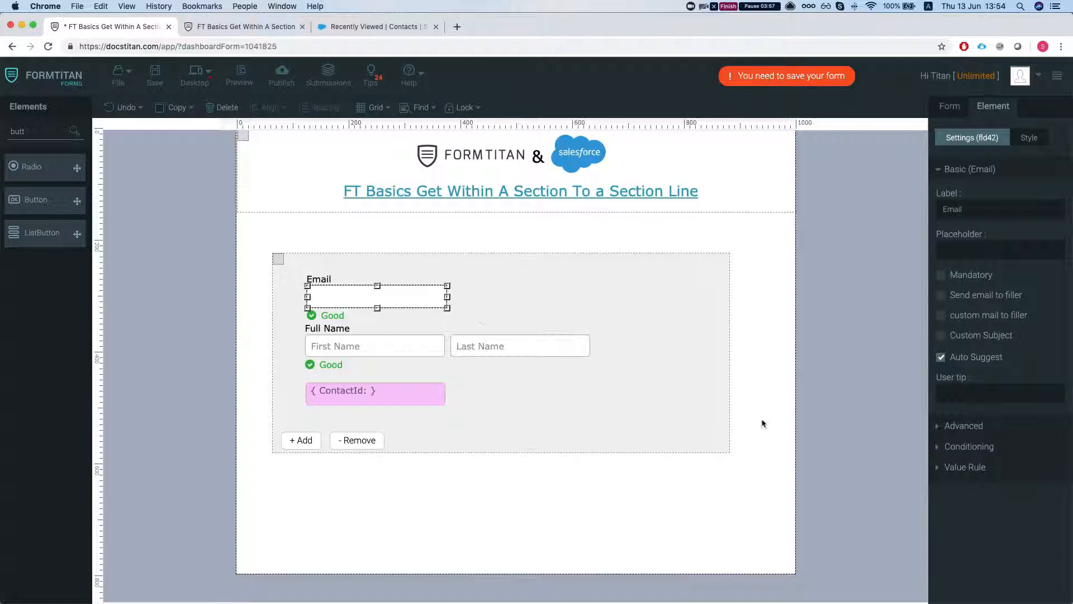
pyautogui.click(964, 177)
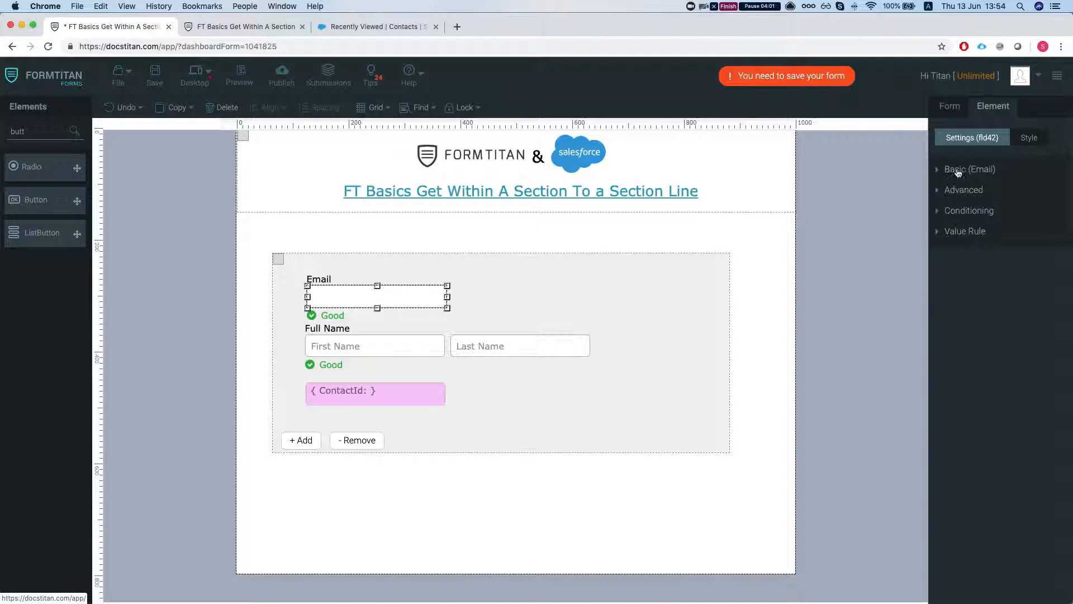
pyautogui.click(969, 211)
pyautogui.click(971, 271)
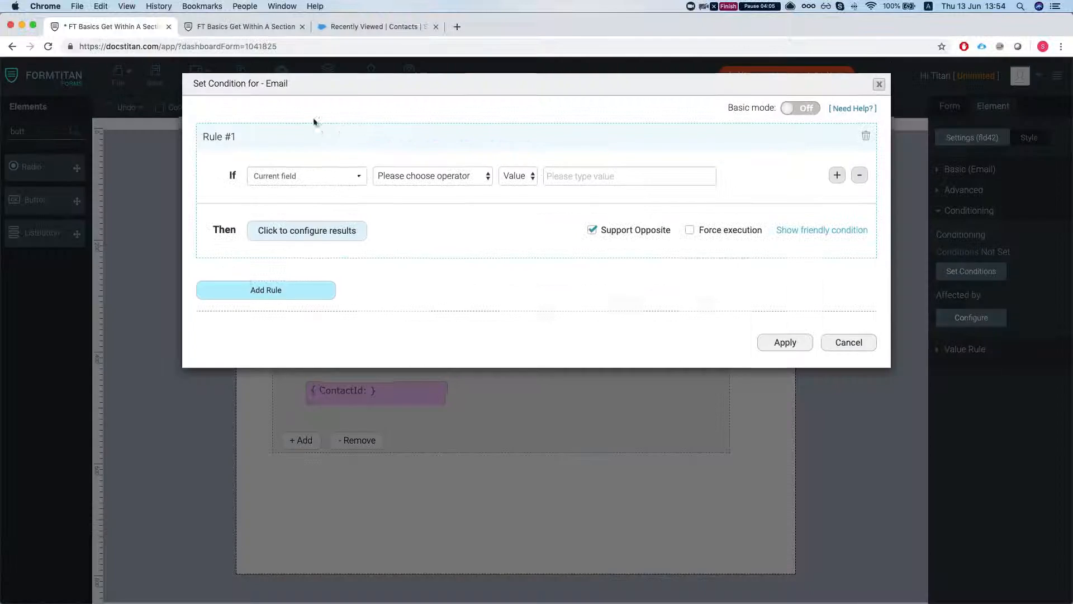
pyautogui.click(417, 177)
pyautogui.click(507, 187)
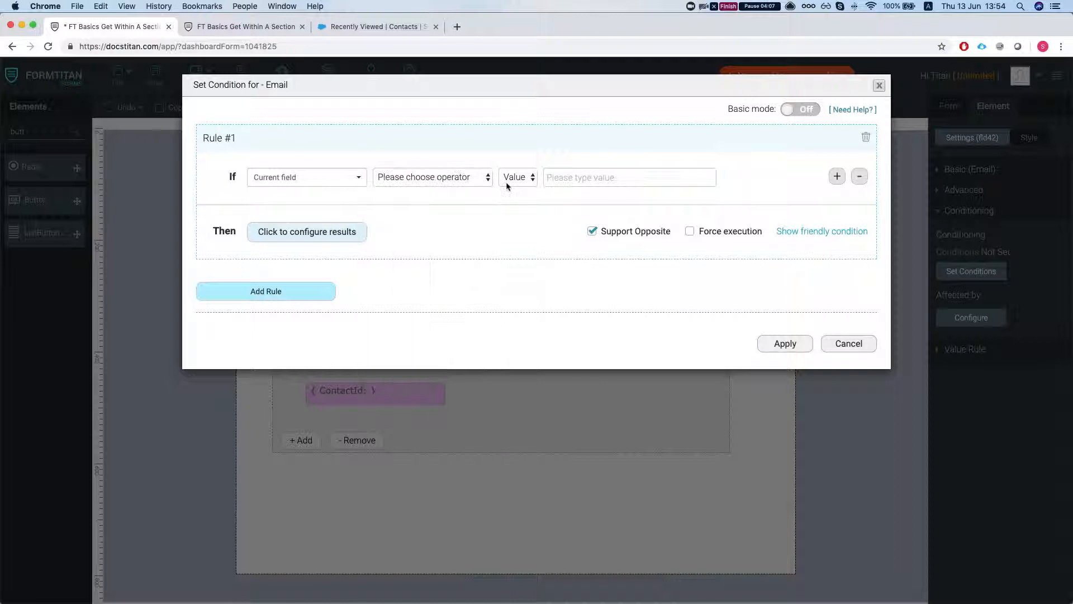
pyautogui.click(442, 176)
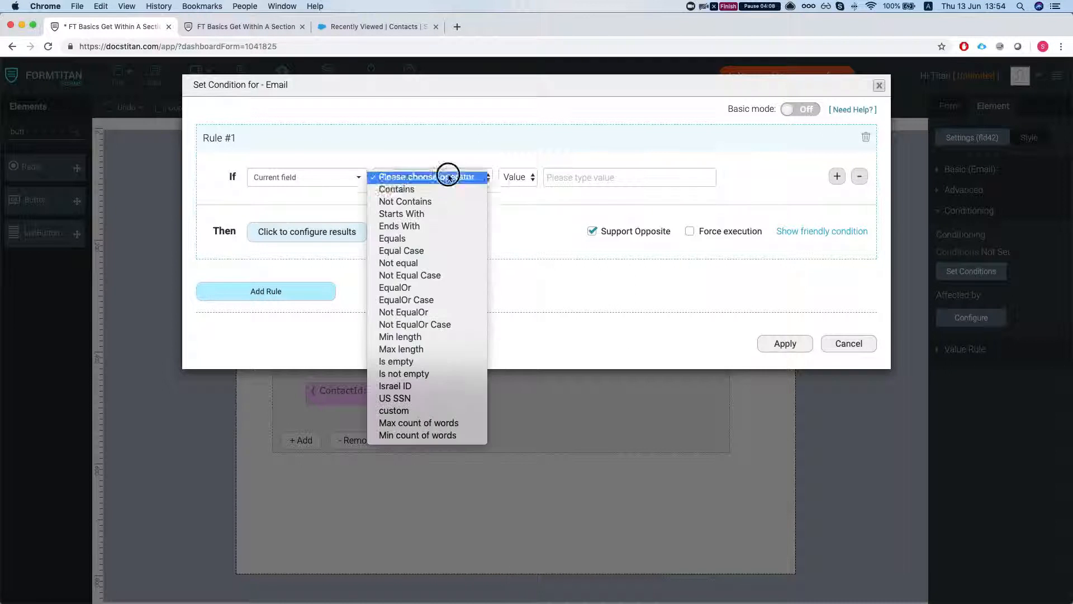
pyautogui.click(426, 373)
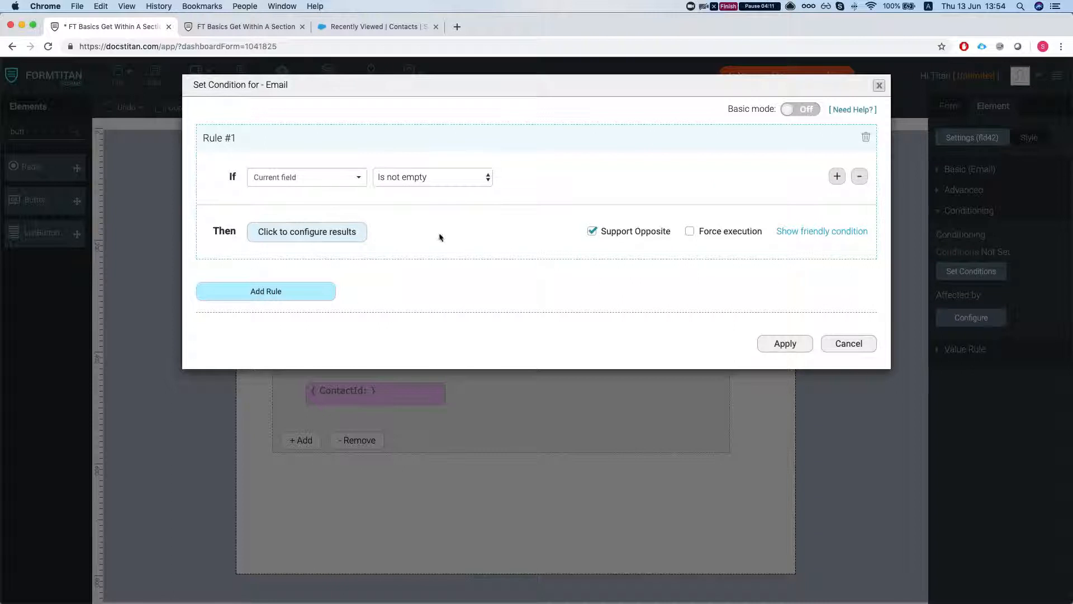
# Make the rule's result the Salesforce action "Contact (get) - Section Inline Contact get", executed per repeated item, and apply it
pyautogui.click(310, 233)
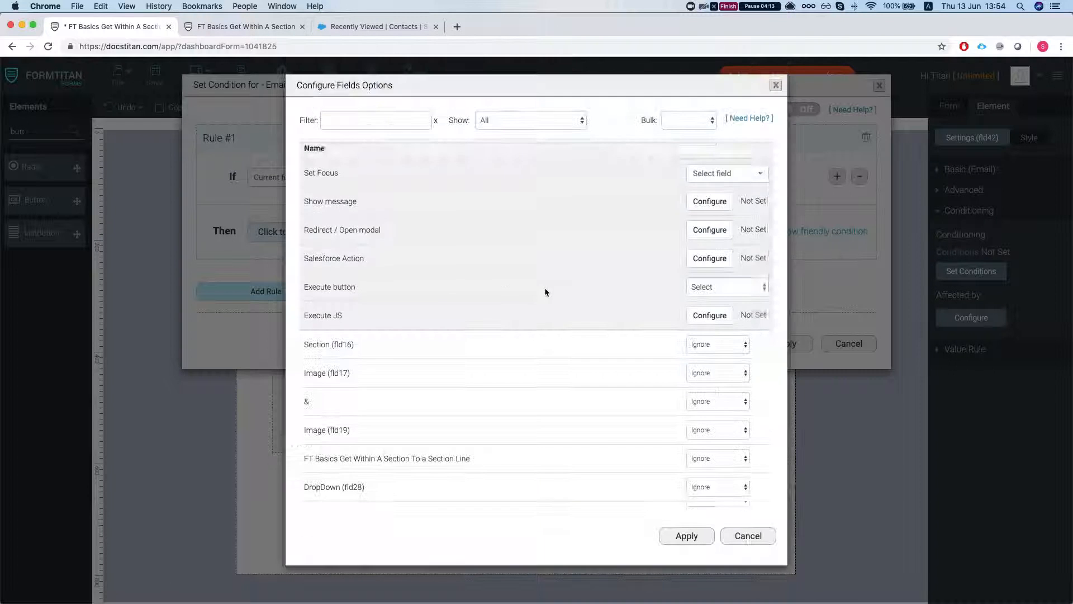
pyautogui.click(709, 256)
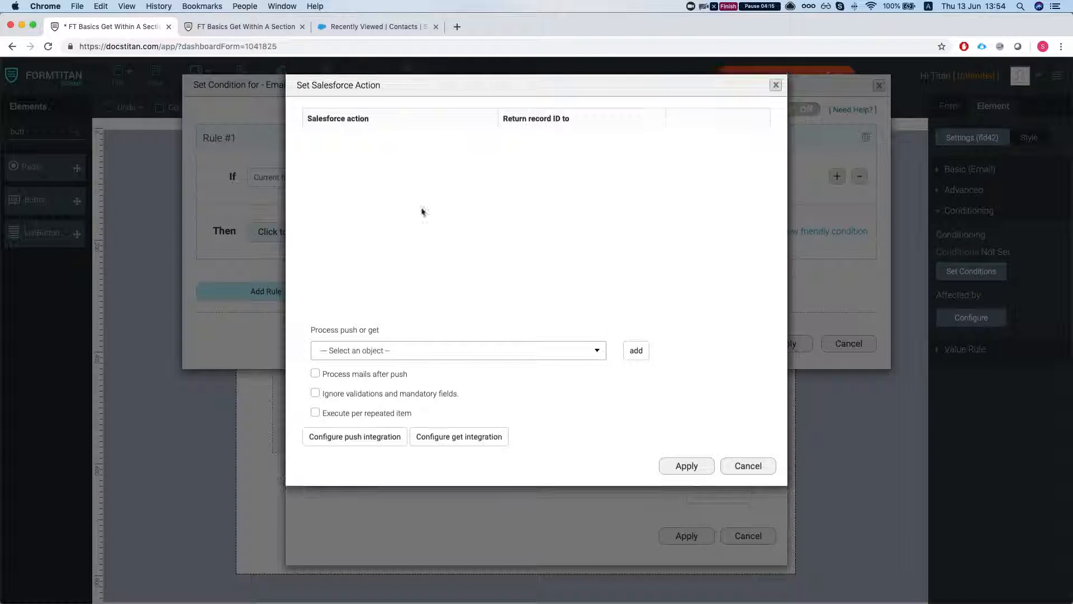
pyautogui.click(368, 353)
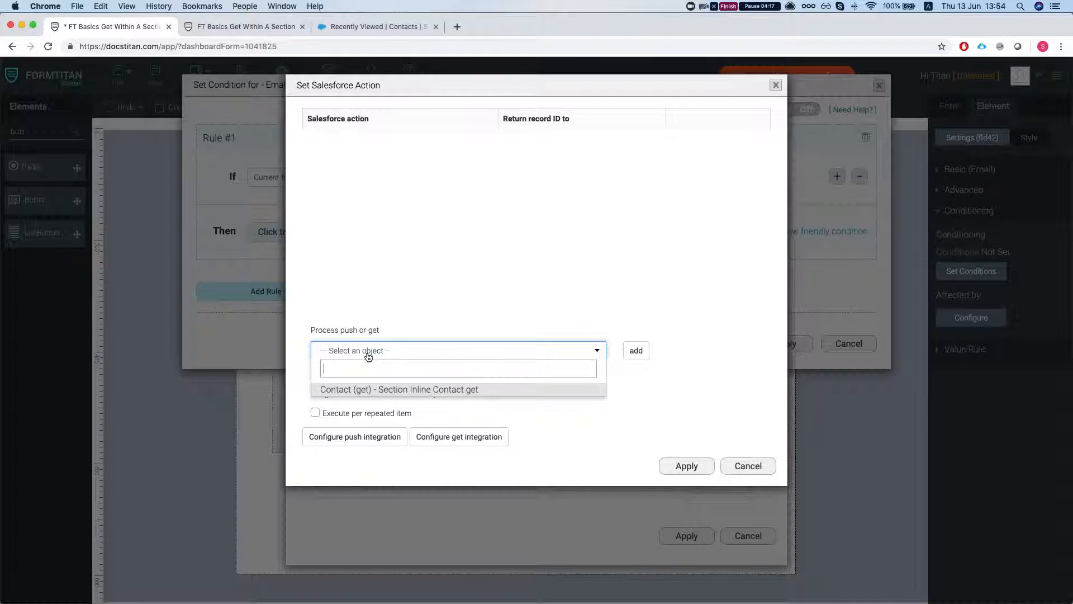
pyautogui.click(372, 390)
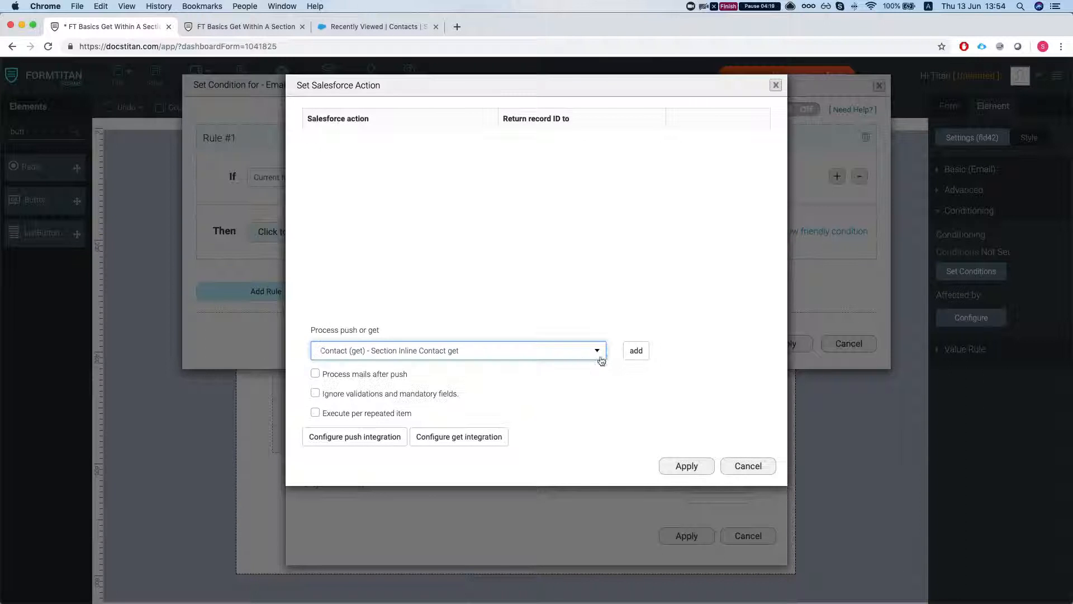
pyautogui.click(635, 352)
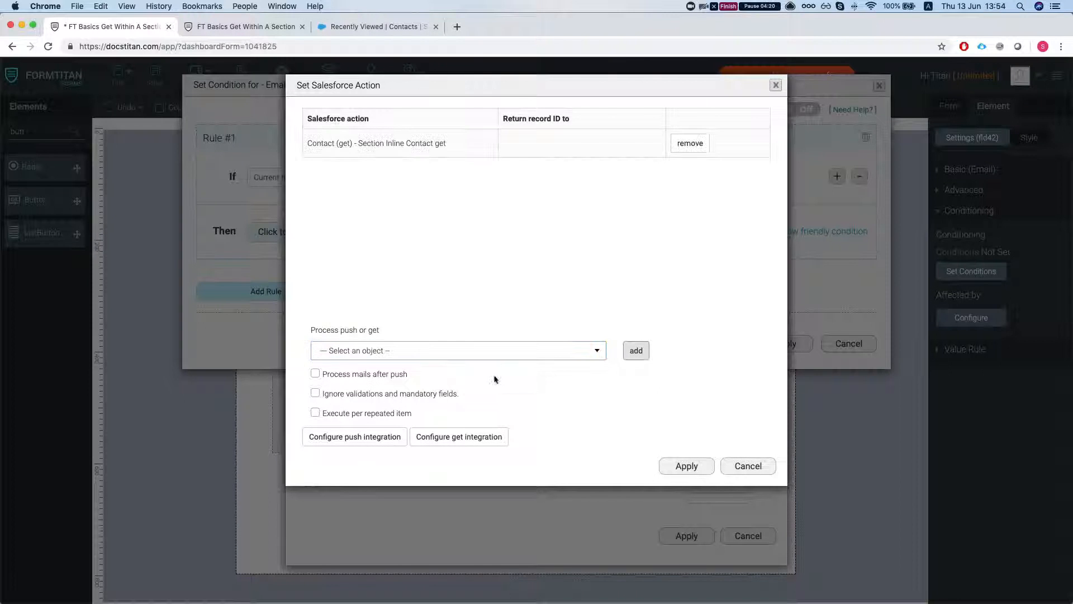
pyautogui.click(316, 413)
pyautogui.click(686, 505)
pyautogui.click(687, 535)
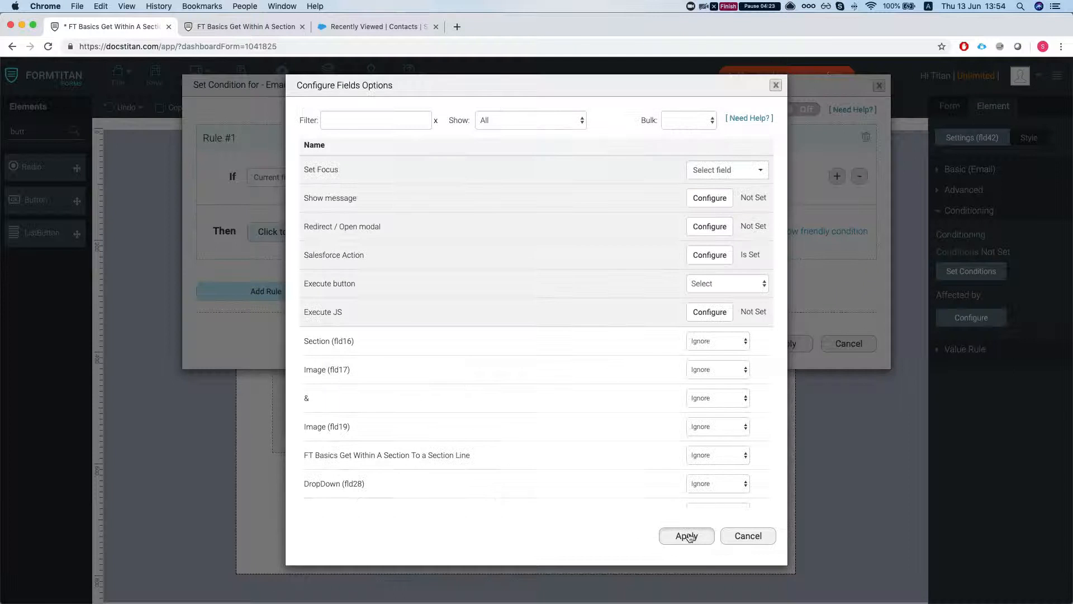
# Apply the Email field condition, save the form and reload its published page
pyautogui.click(789, 343)
pyautogui.click(152, 75)
pyautogui.click(233, 28)
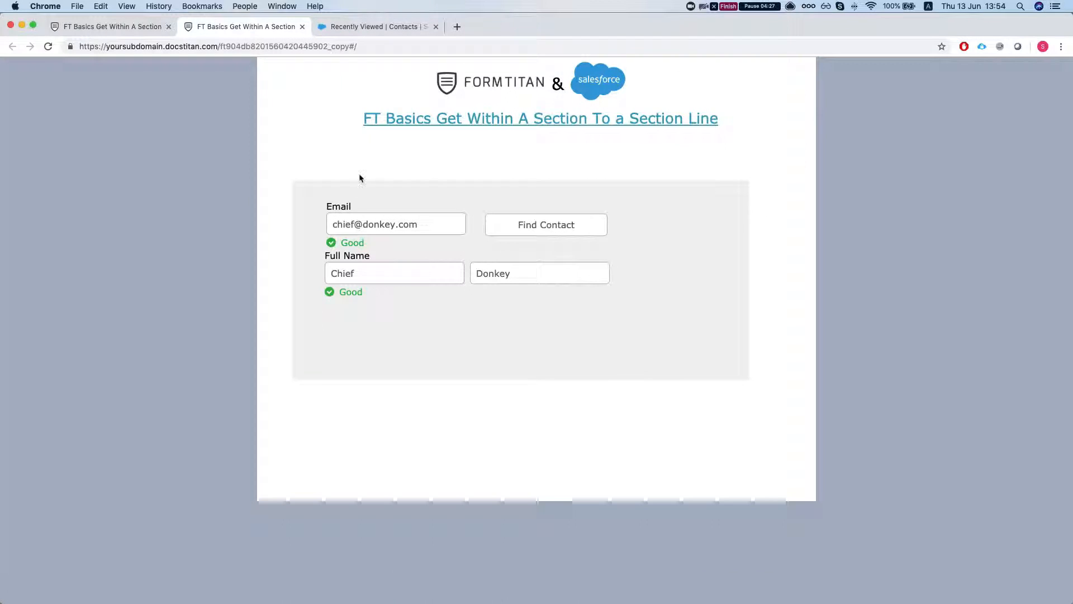
pyautogui.press('super+r')
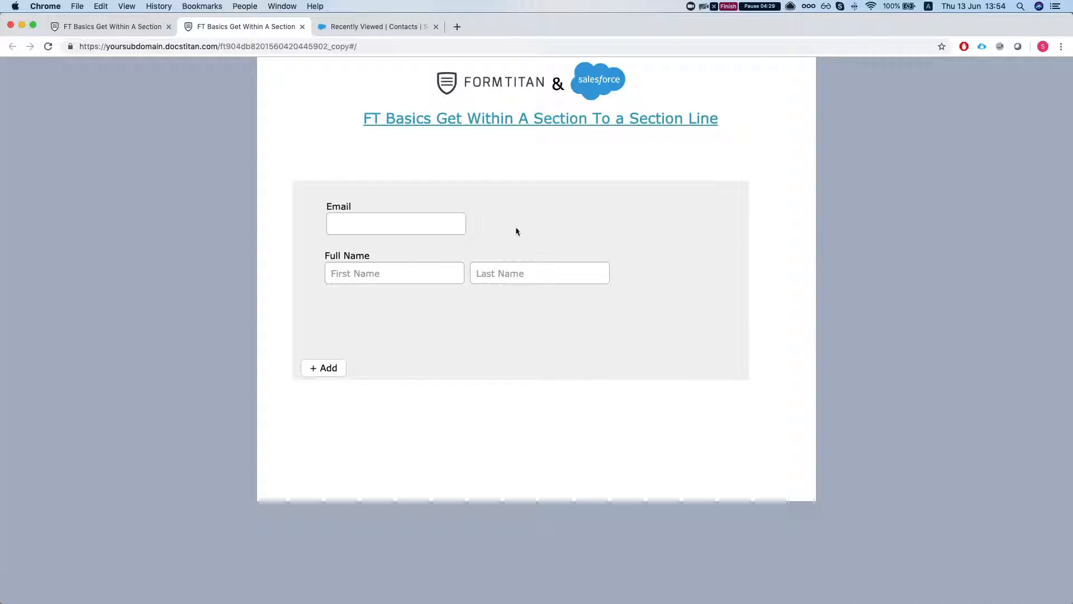
# Paste the copied contact email into the first section line's Email field and add a second line
pyautogui.click(458, 221)
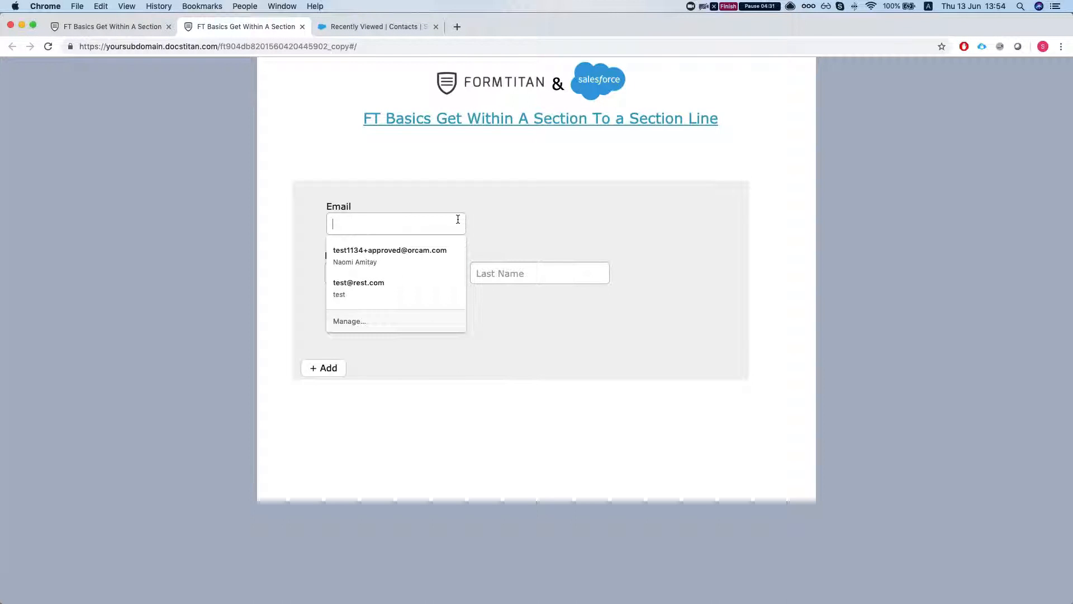
pyautogui.press('super+v')
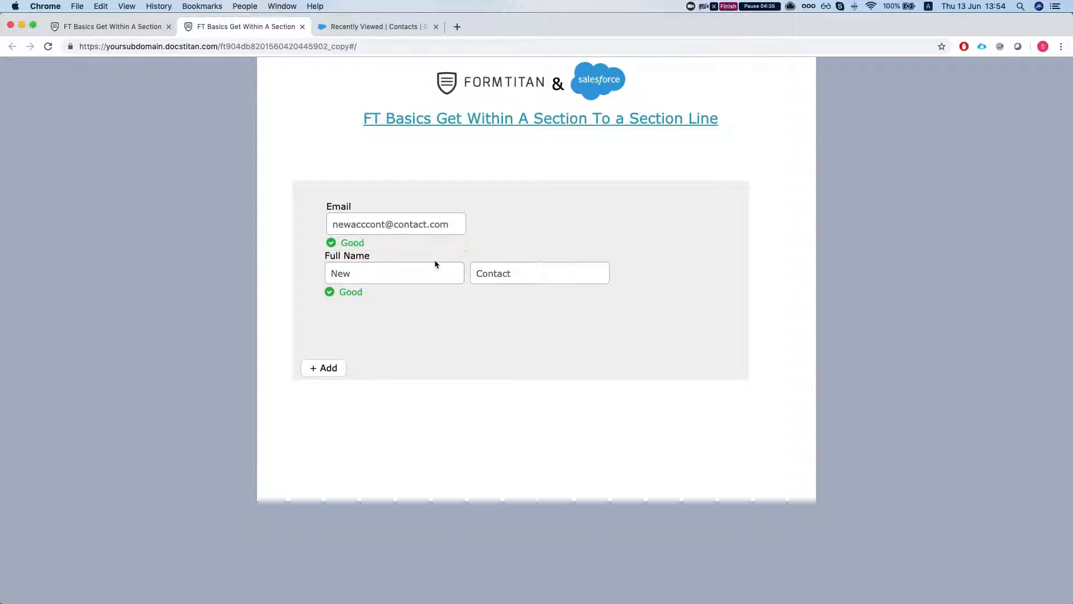
pyautogui.click(336, 367)
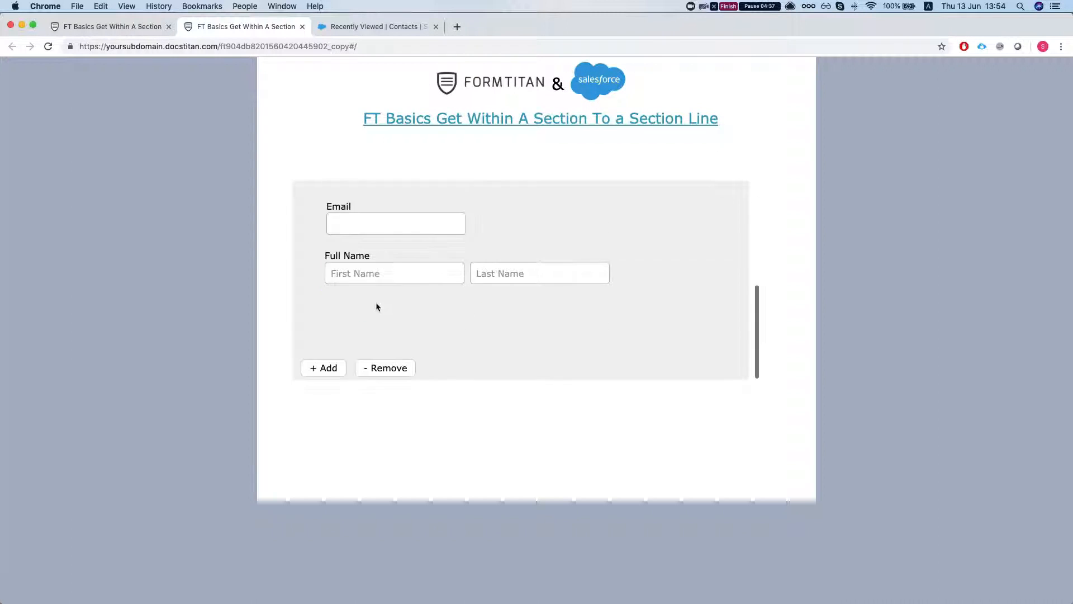
# Copy the row 3 contact's email from the Salesforce Contacts list into the second section line's Email field to retrieve that contact
pyautogui.click(374, 26)
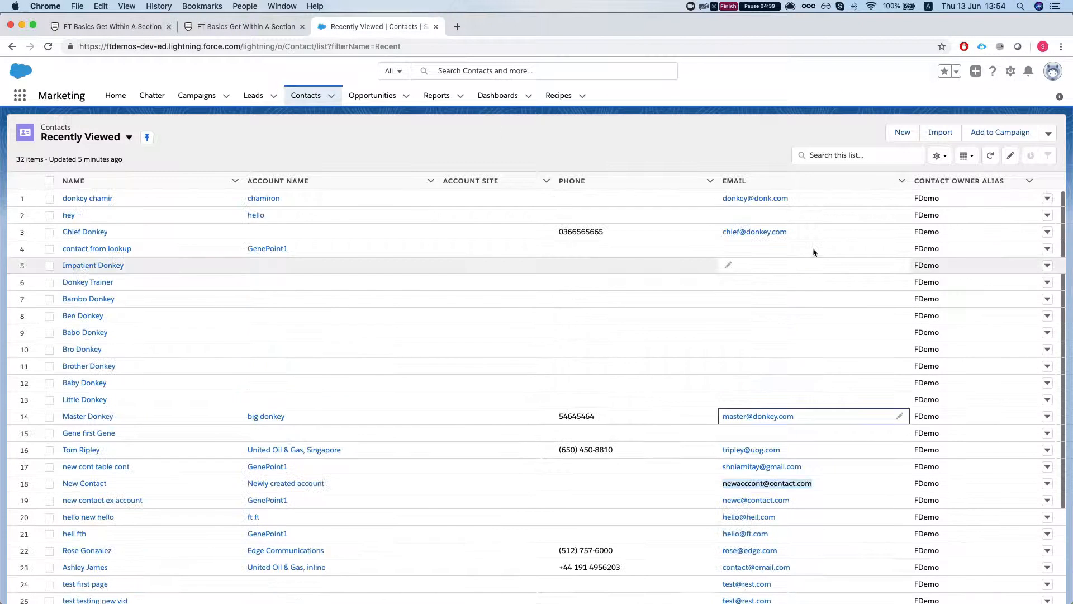
pyautogui.rightClick(766, 233)
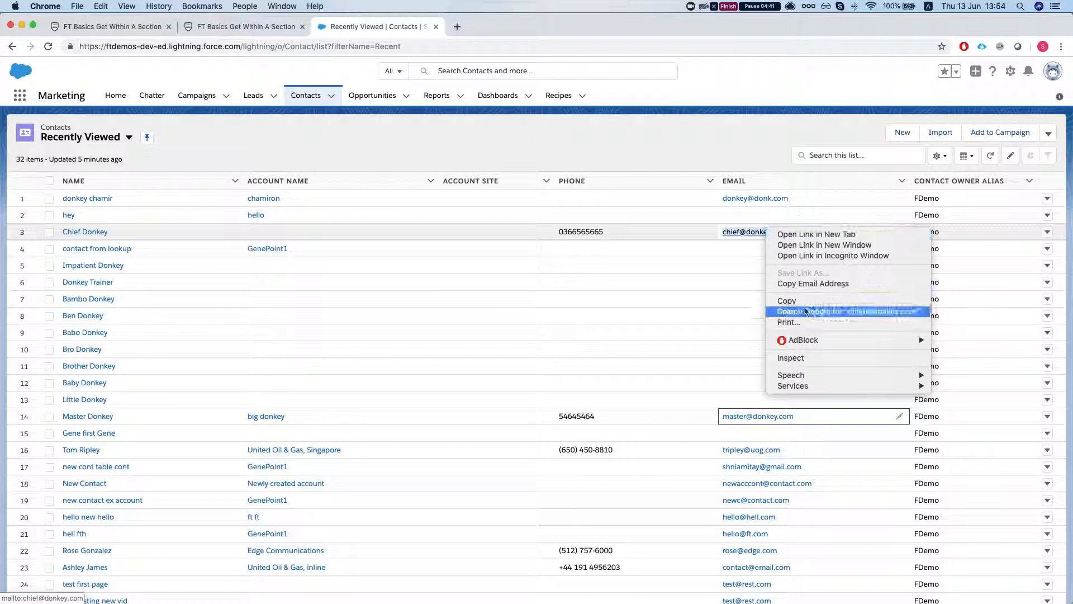
pyautogui.click(796, 297)
pyautogui.click(134, 28)
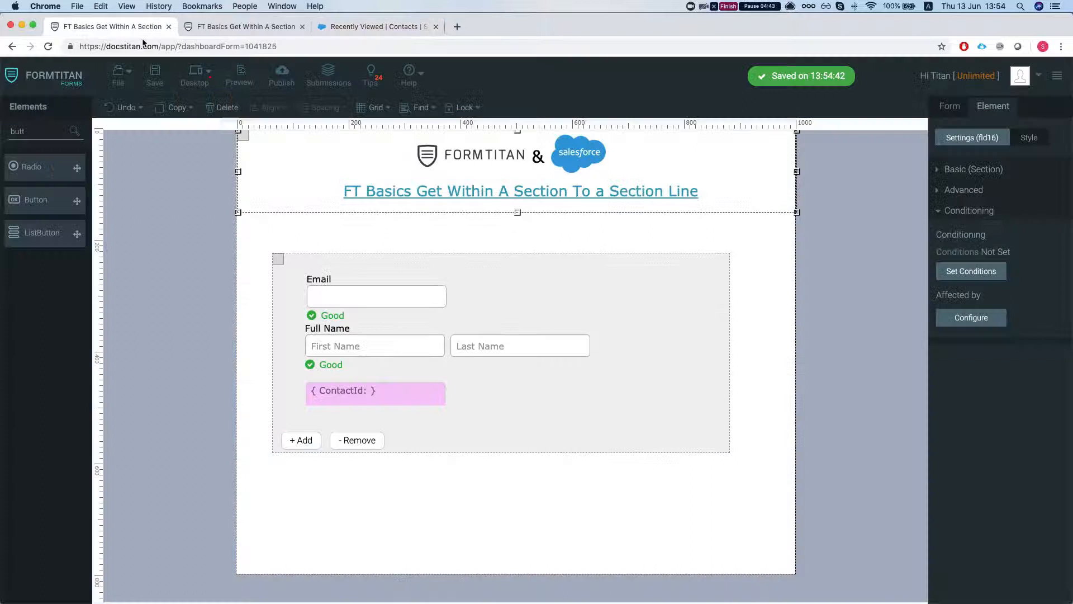
pyautogui.click(265, 28)
pyautogui.press('super+v')
pyautogui.click(548, 225)
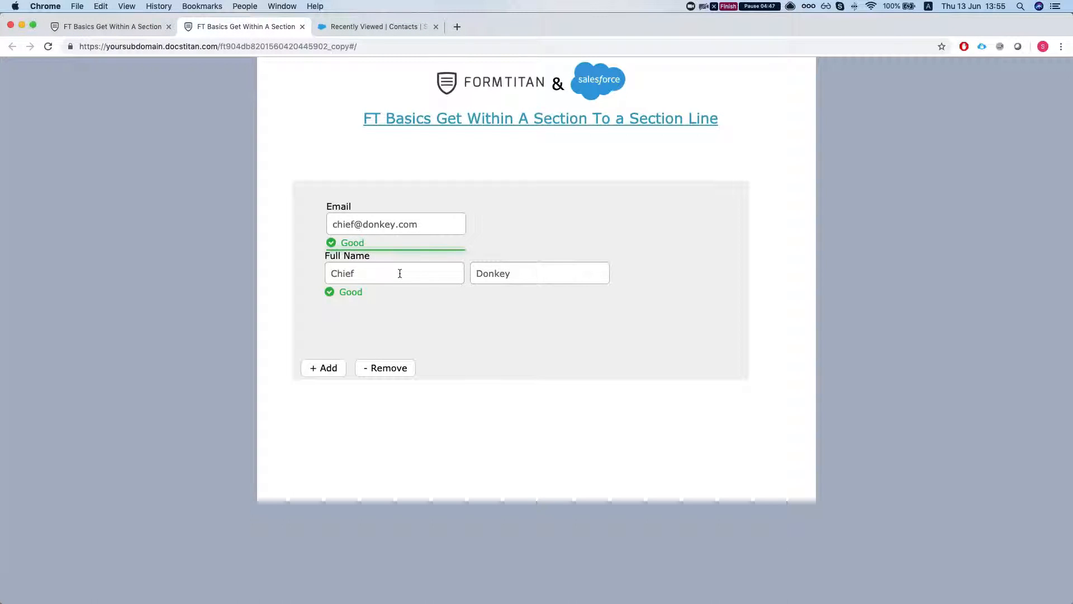
pyautogui.click(400, 274)
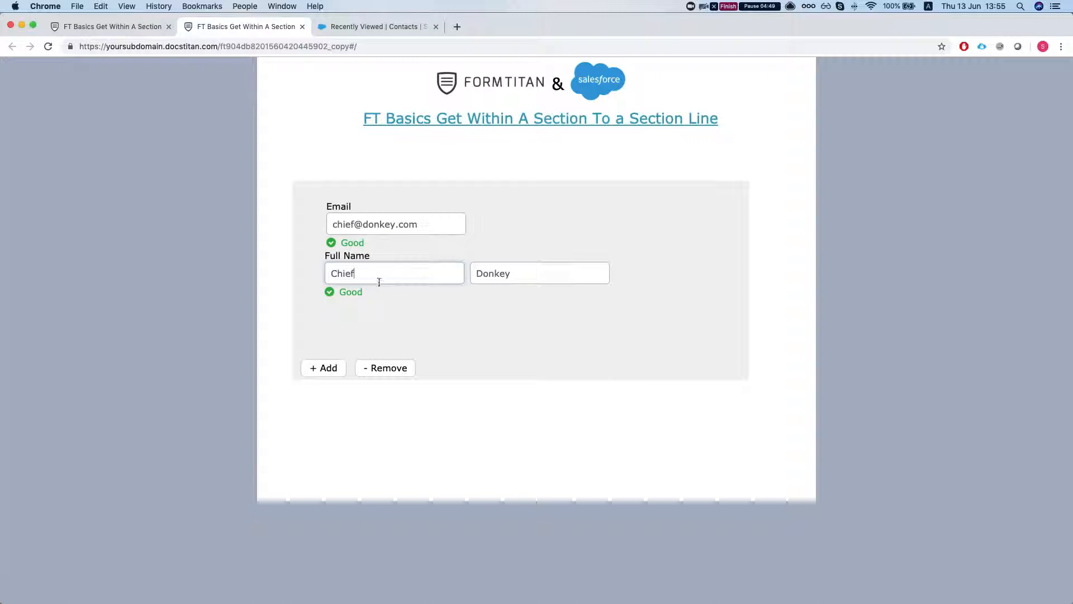
# Compare the email and full name retrieved in the first and second section lines
pyautogui.scroll(5, 377, 287)
pyautogui.scroll(-5, 378, 286)
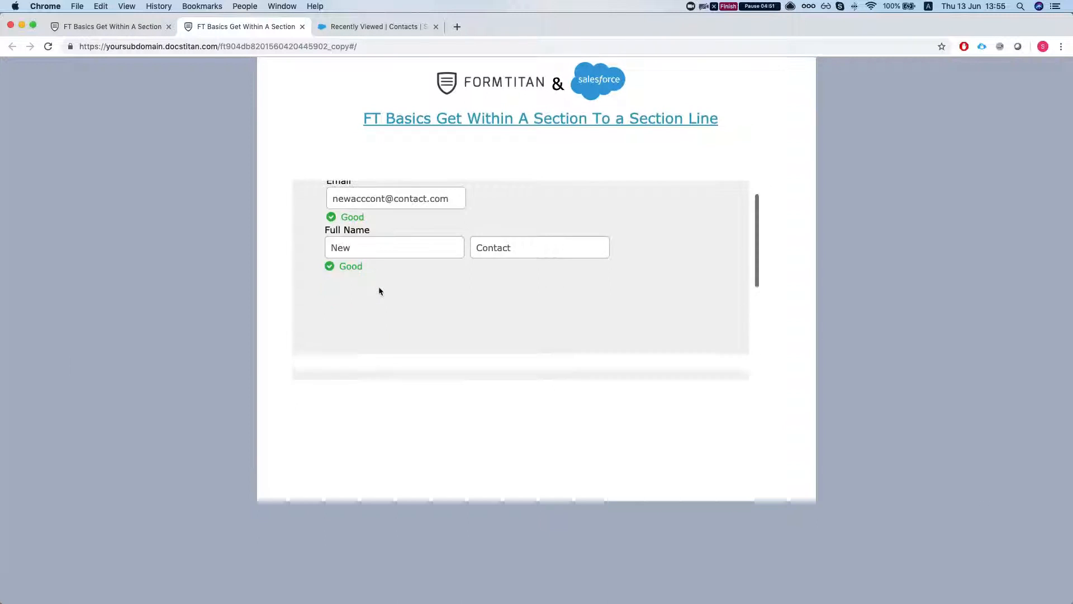
pyautogui.scroll(5, 437, 296)
pyautogui.scroll(-5, 437, 297)
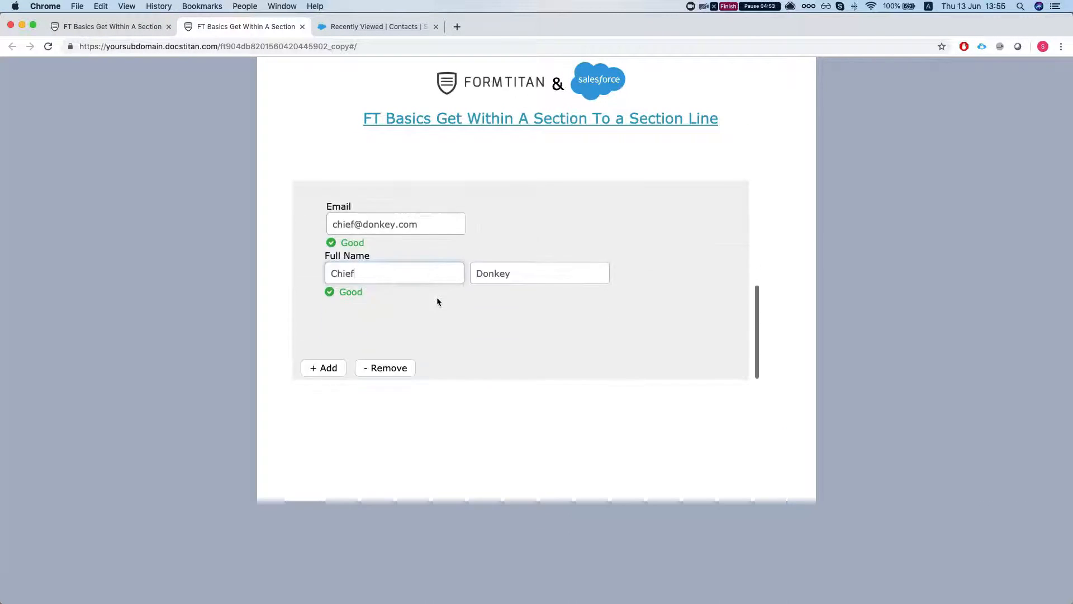
pyautogui.scroll(5, 437, 297)
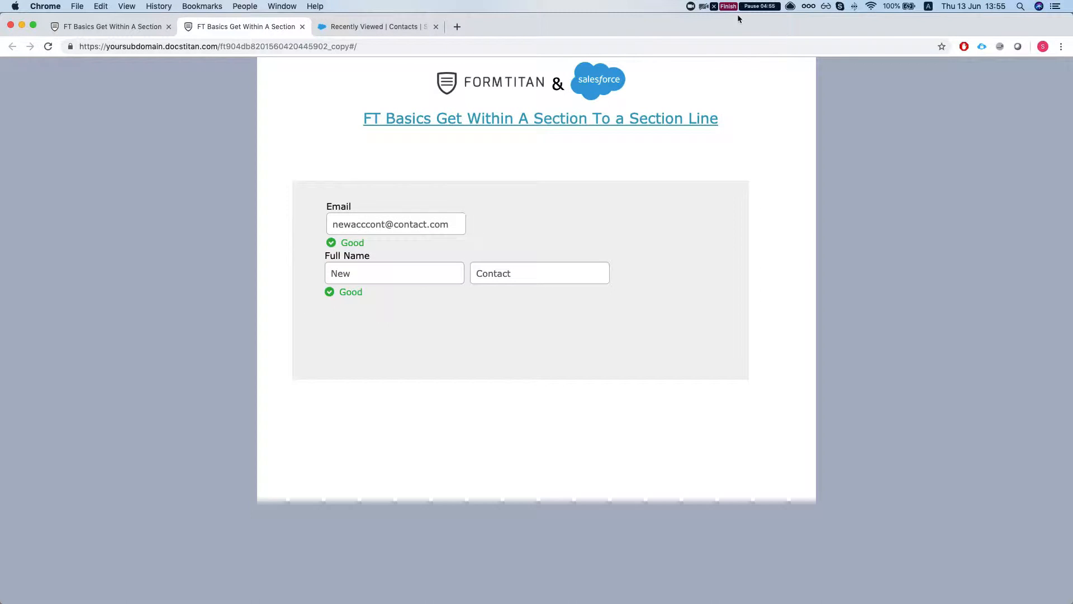